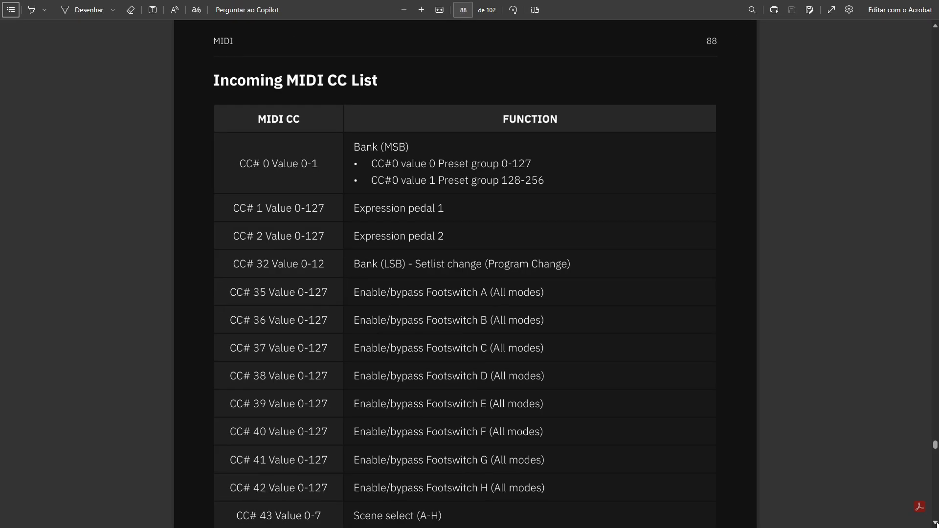
Step: Read through the manual's Incoming MIDI CC List and the Looper X MIDI Reserved CC List
{"action": "scroll", "coordinate": [464, 274], "scroll_direction": "down", "scroll_amount": 5}
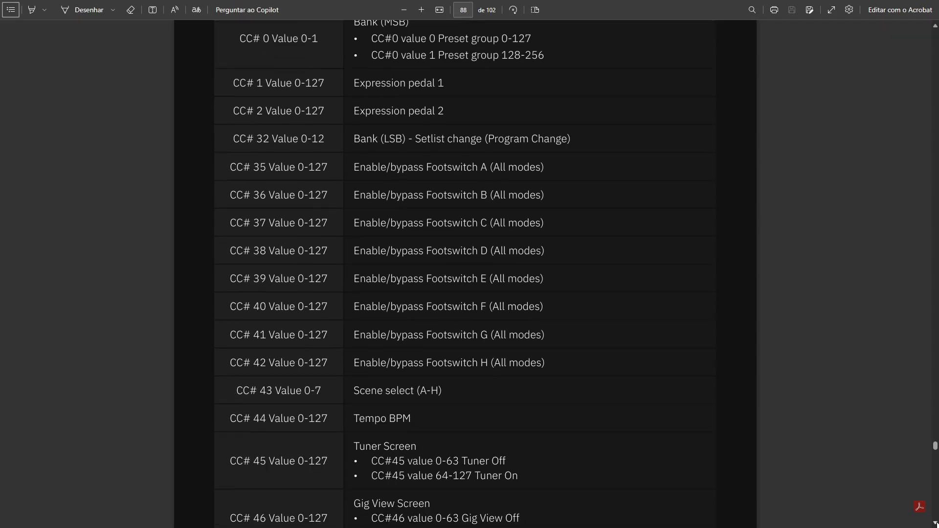
{"action": "scroll", "coordinate": [464, 274], "scroll_direction": "down", "scroll_amount": 12}
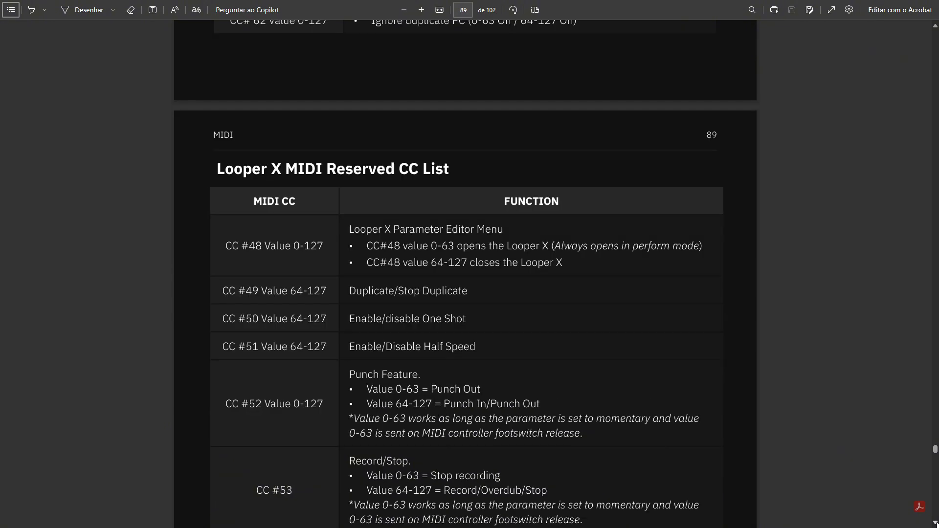
{"action": "scroll", "coordinate": [464, 274], "scroll_direction": "down", "scroll_amount": 2}
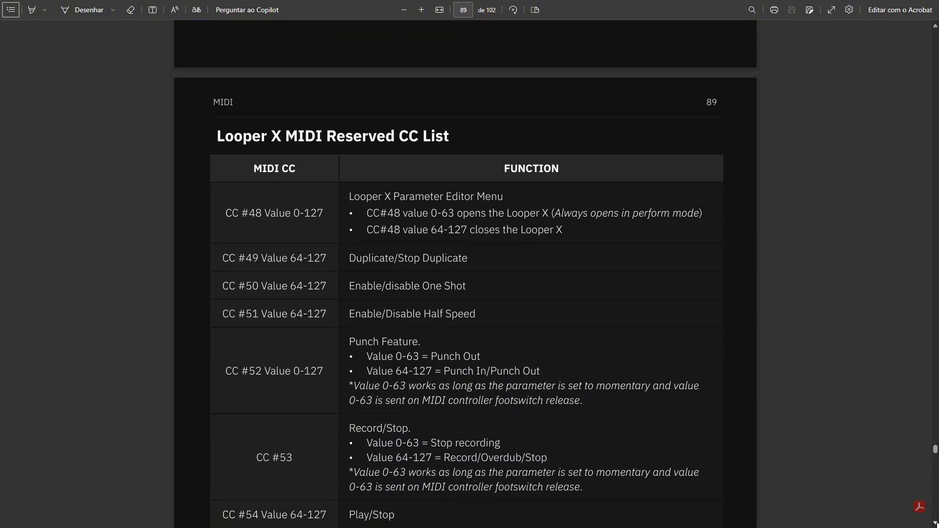
{"action": "scroll", "coordinate": [464, 274], "scroll_direction": "down", "scroll_amount": 3}
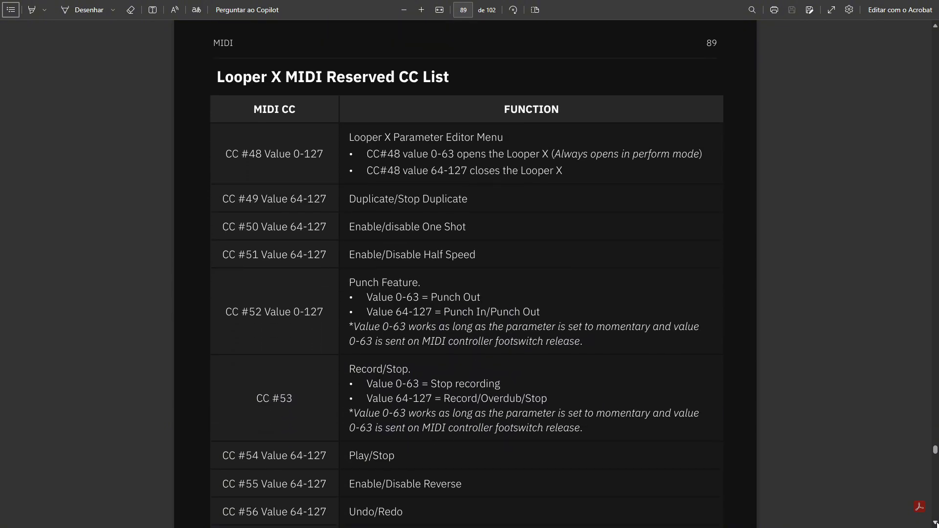
{"action": "scroll", "coordinate": [465, 274], "scroll_direction": "down", "scroll_amount": 7}
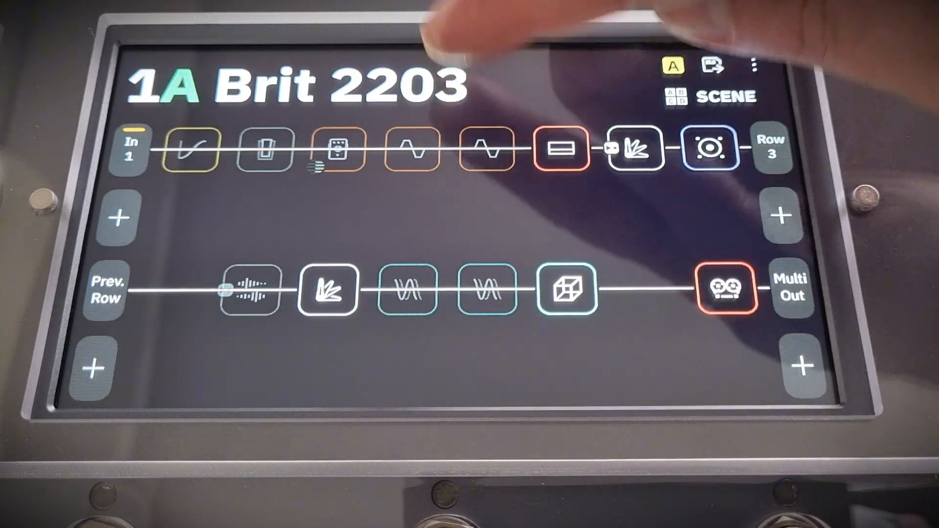
{"action": "left_click", "coordinate": [435, 84]}
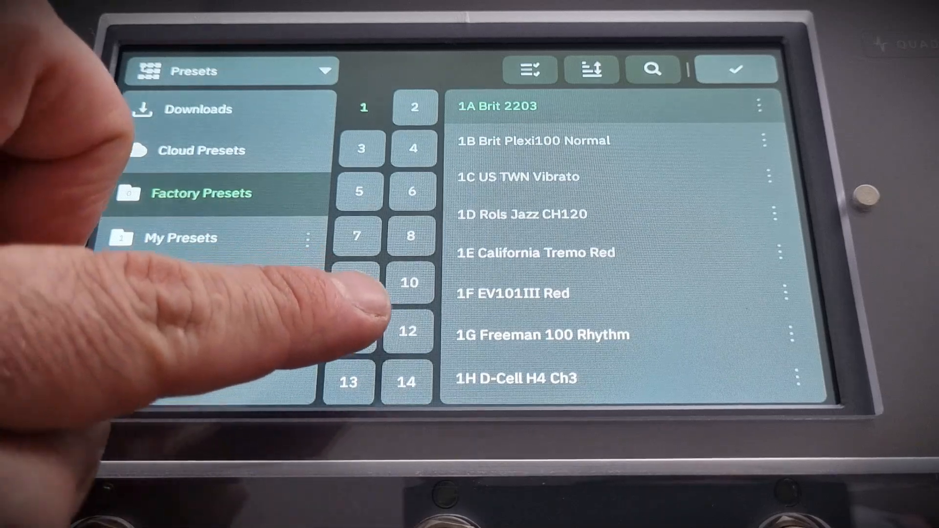
{"action": "left_click_drag", "start_coordinate": [398, 324], "coordinate": [419, 234]}
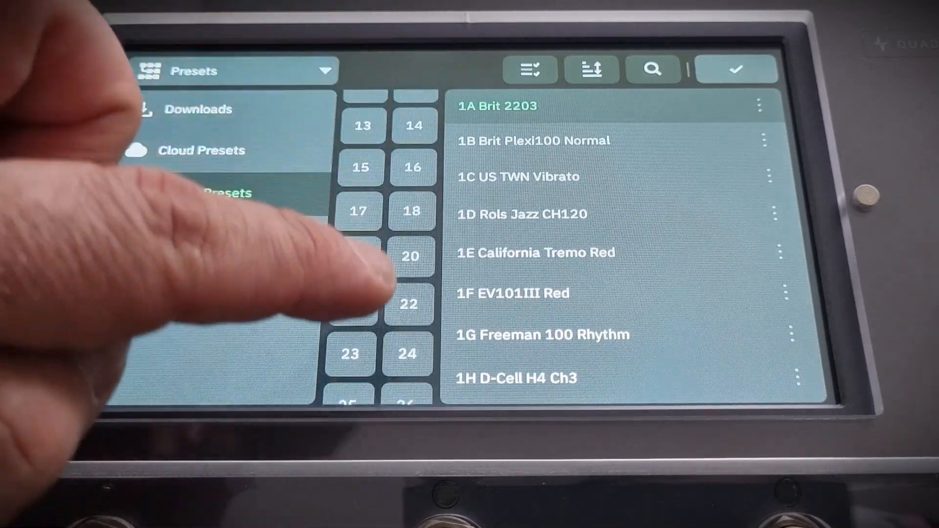
{"action": "left_click_drag", "start_coordinate": [335, 262], "coordinate": [397, 42]}
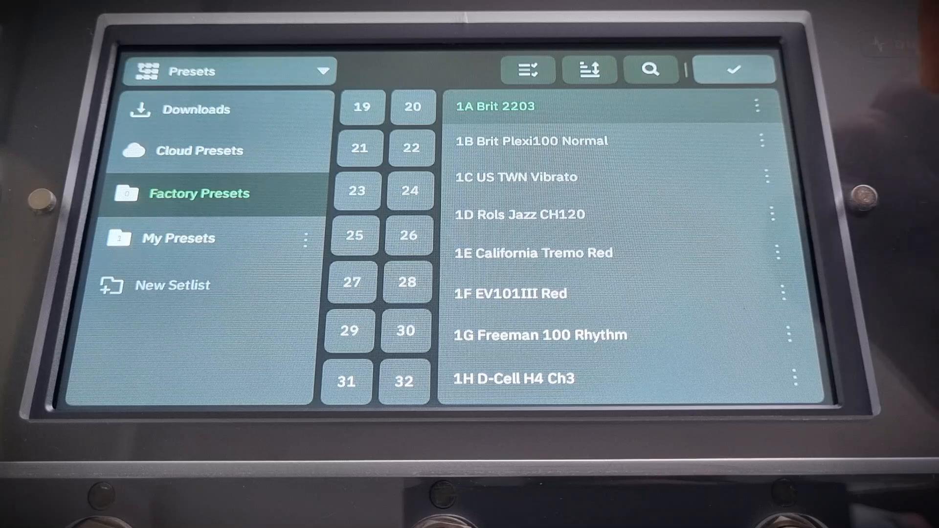
{"action": "left_click", "coordinate": [733, 69]}
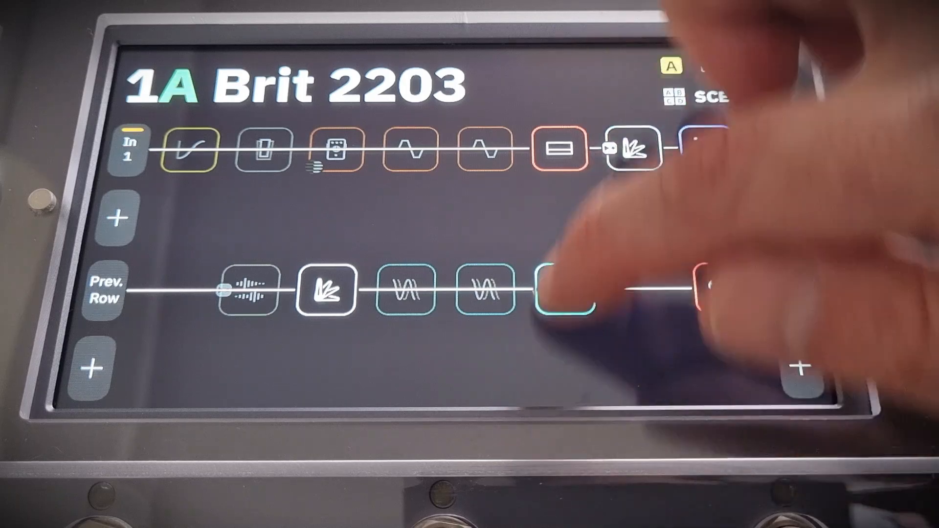
{"action": "left_click", "coordinate": [709, 97]}
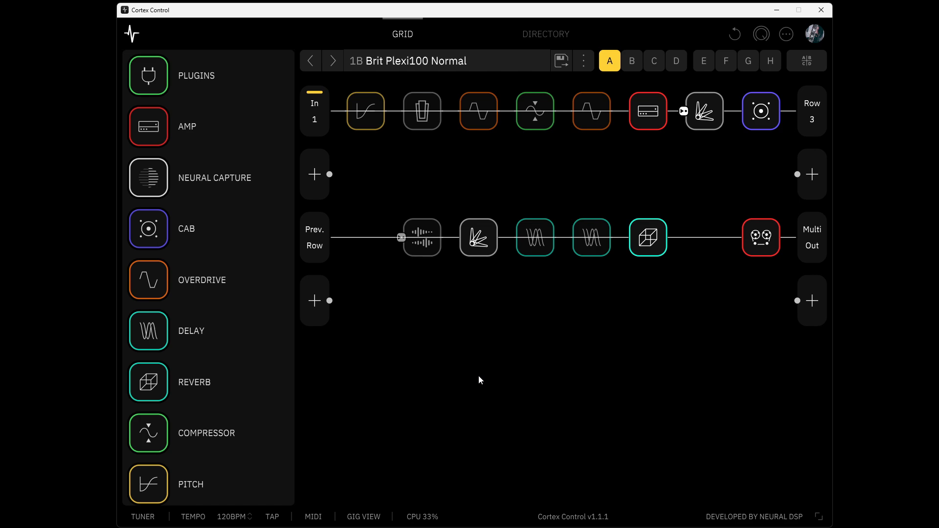
Step: Display the MIDI PC message for the preset currently loaded in Cortex Control
{"action": "key", "text": "ctrl+shift+m"}
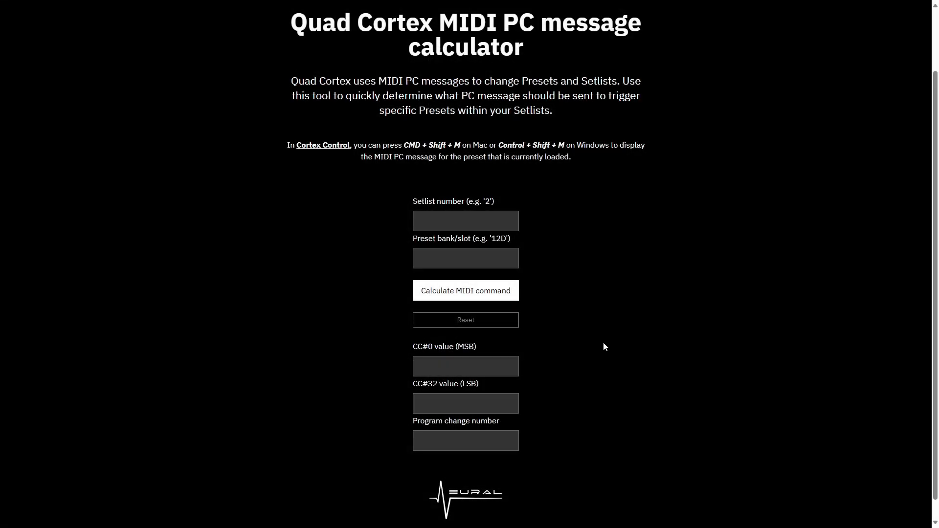
Step: In the Quad Cortex MIDI PC message calculator, calculate the MIDI command for setlist 1 and preset 10D
{"action": "left_click", "coordinate": [435, 219]}
{"action": "type", "text": "1"}
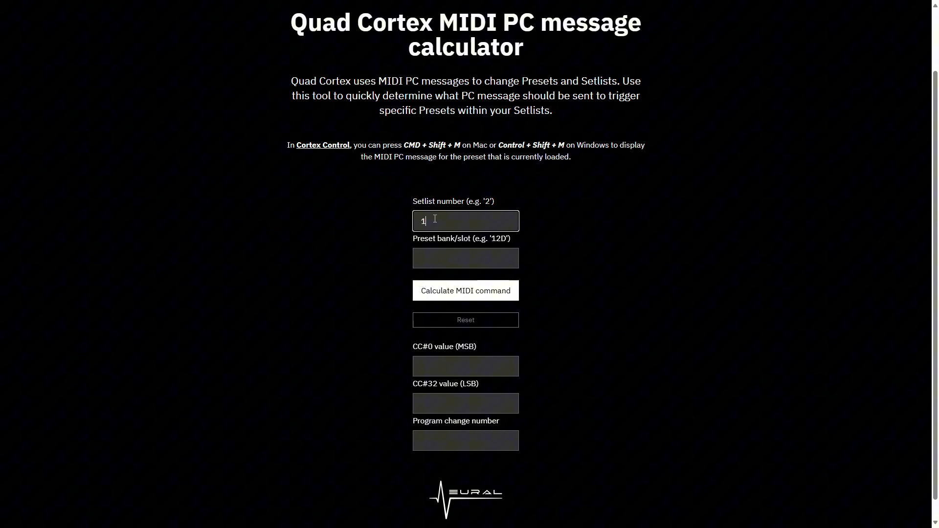
{"action": "left_click", "coordinate": [447, 257]}
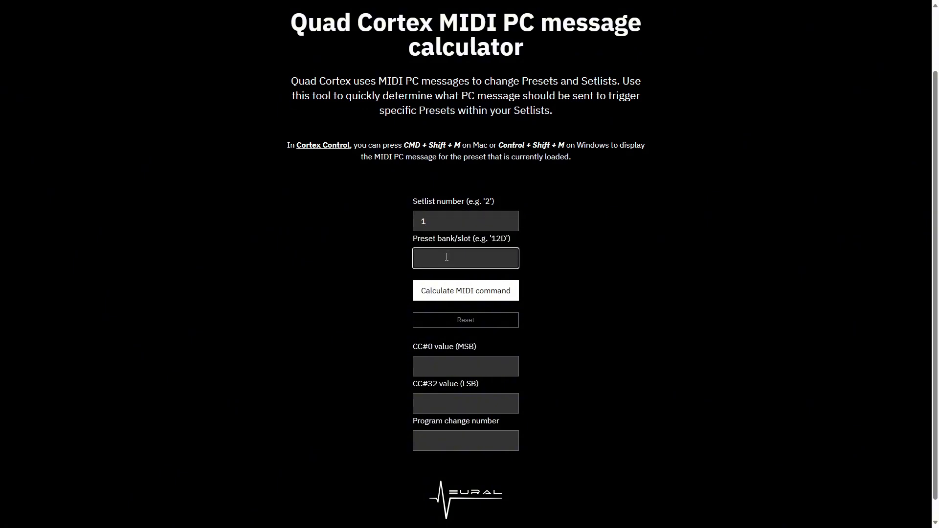
{"action": "type", "text": "10D"}
{"action": "left_click", "coordinate": [485, 294]}
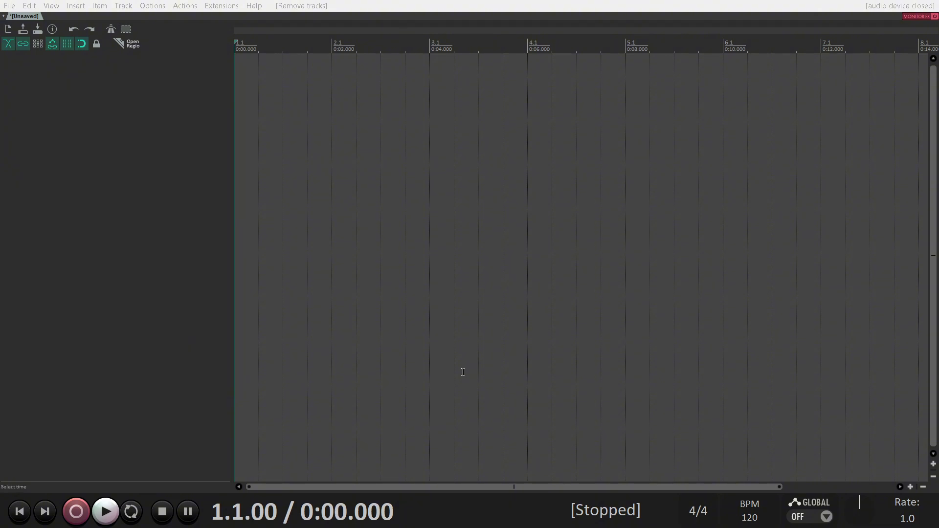
Step: In REAPER, check the MIDI output devices in the preferences for the Quad Cortex MIDI OUT entry
{"action": "left_click", "coordinate": [153, 5]}
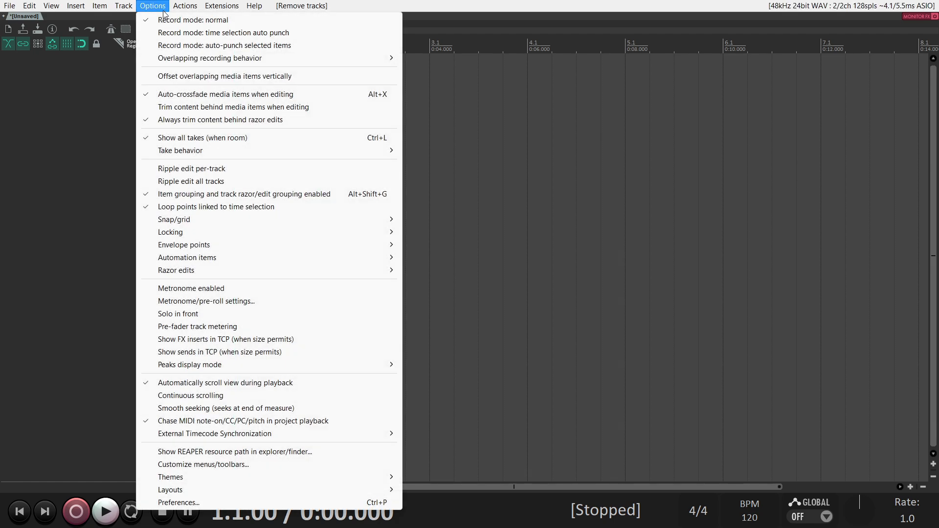
{"action": "left_click", "coordinate": [178, 501]}
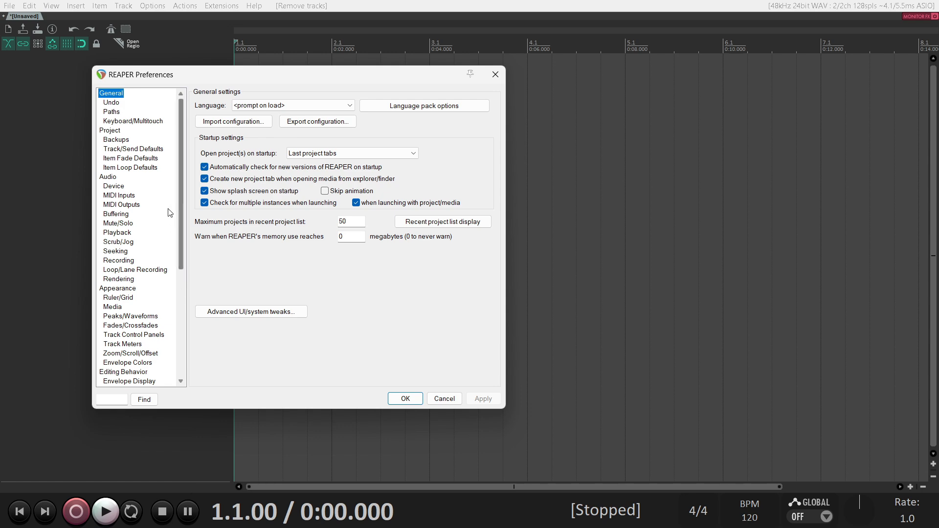
{"action": "left_click", "coordinate": [122, 204]}
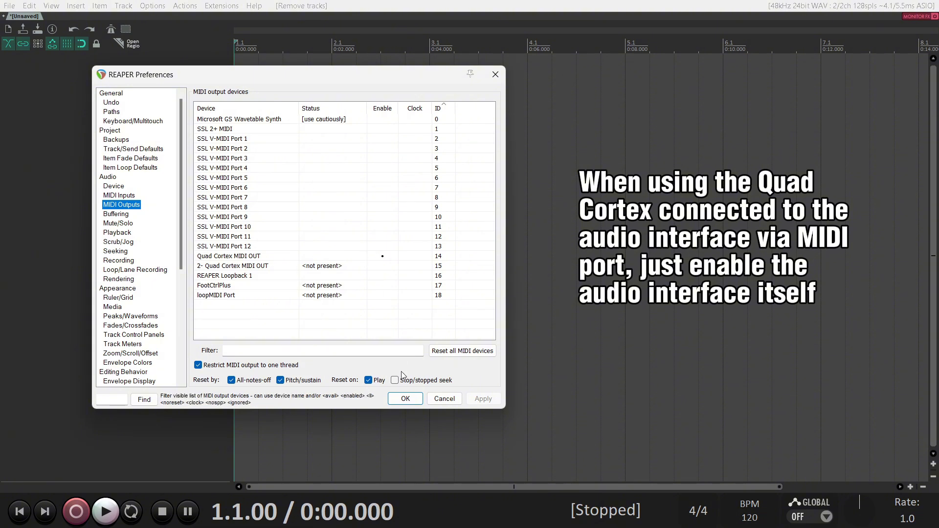
{"action": "left_click", "coordinate": [400, 399]}
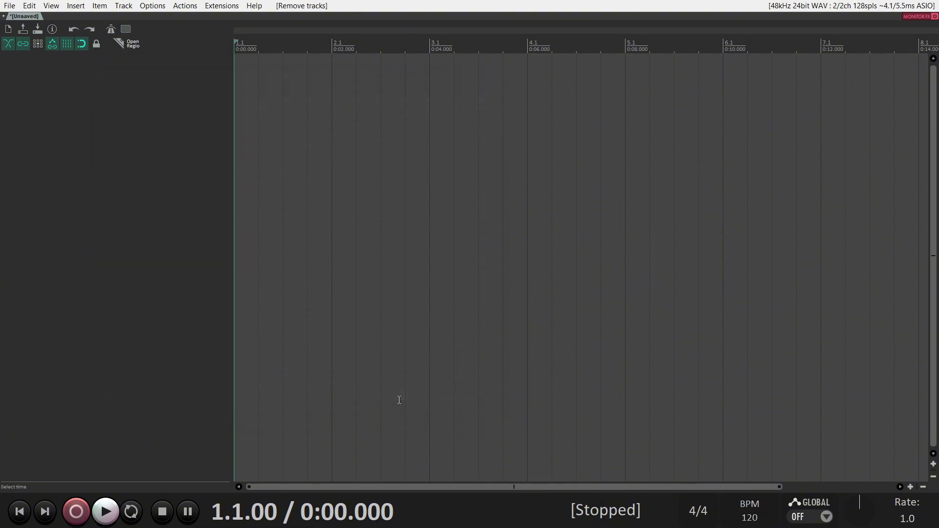
Step: Add a new track to the empty project and name it MIDI
{"action": "double_click", "coordinate": [73, 233]}
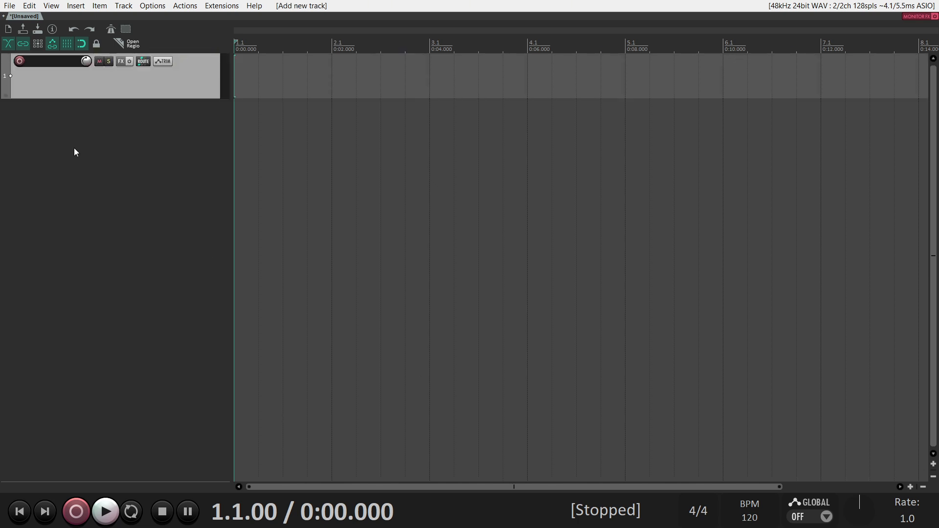
{"action": "double_click", "coordinate": [51, 63]}
{"action": "type", "text": "MIDI"}
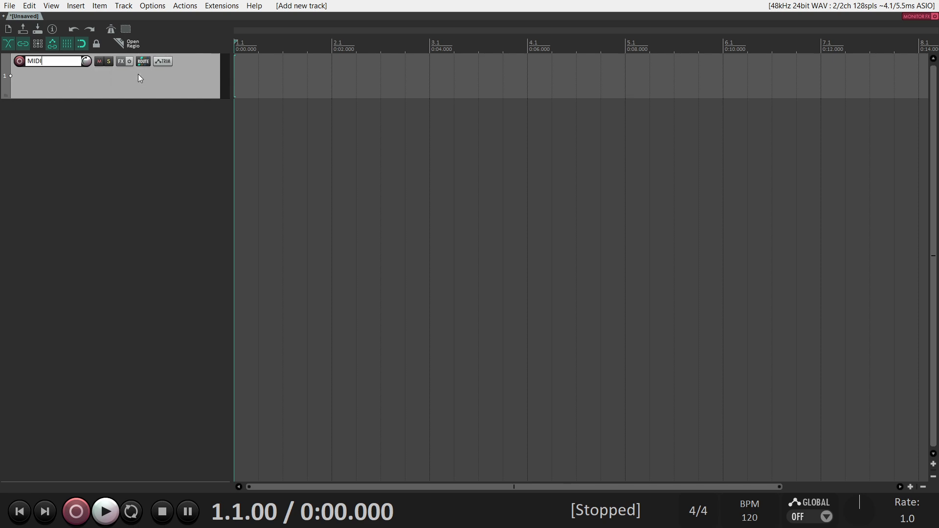
{"action": "key", "text": "Return"}
Step: Route the MIDI track's MIDI hardware output to Quad Cortex MIDI OUT
{"action": "left_click", "coordinate": [142, 61]}
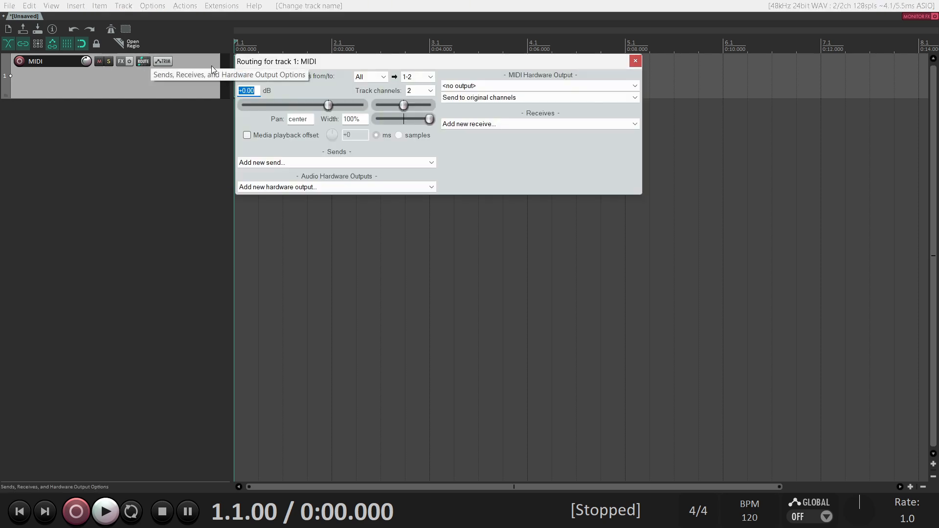
{"action": "left_click", "coordinate": [574, 85]}
{"action": "left_click", "coordinate": [568, 102]}
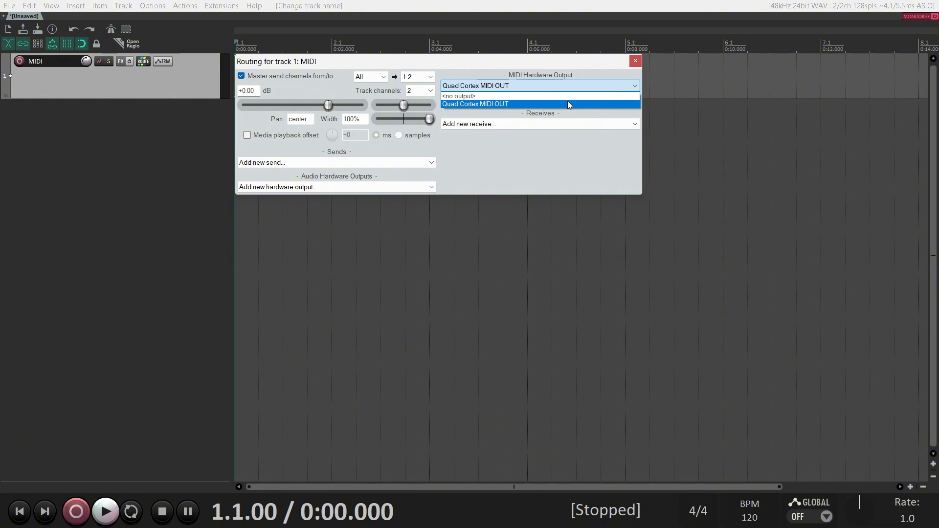
{"action": "left_click", "coordinate": [635, 61]}
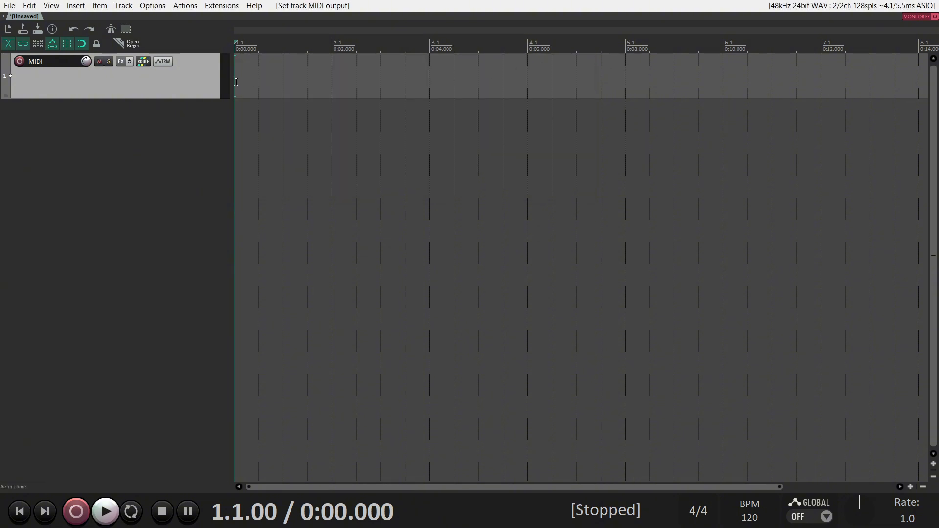
Step: Insert a new MIDI item on the MIDI track over a time selection from bar 1 to bar 6
{"action": "left_click_drag", "start_coordinate": [236, 81], "coordinate": [718, 90]}
{"action": "left_click", "coordinate": [76, 5]}
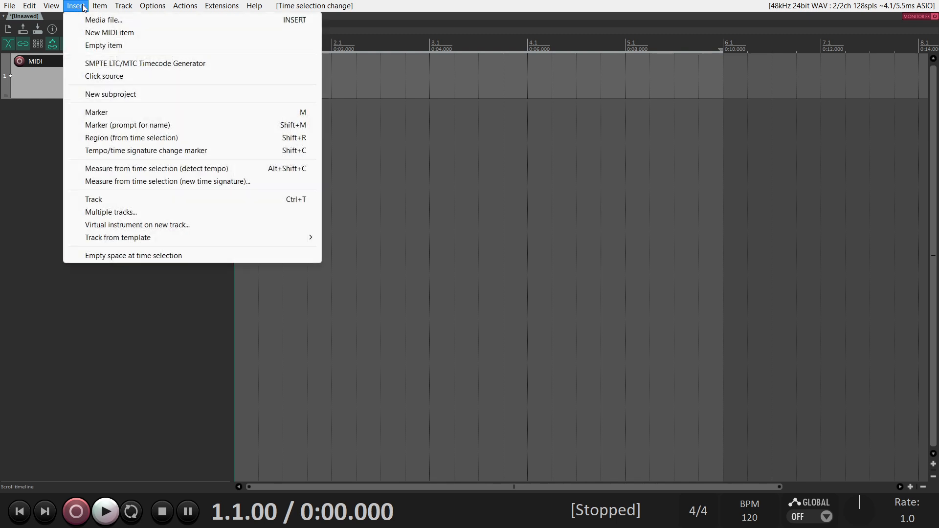
{"action": "left_click", "coordinate": [95, 30]}
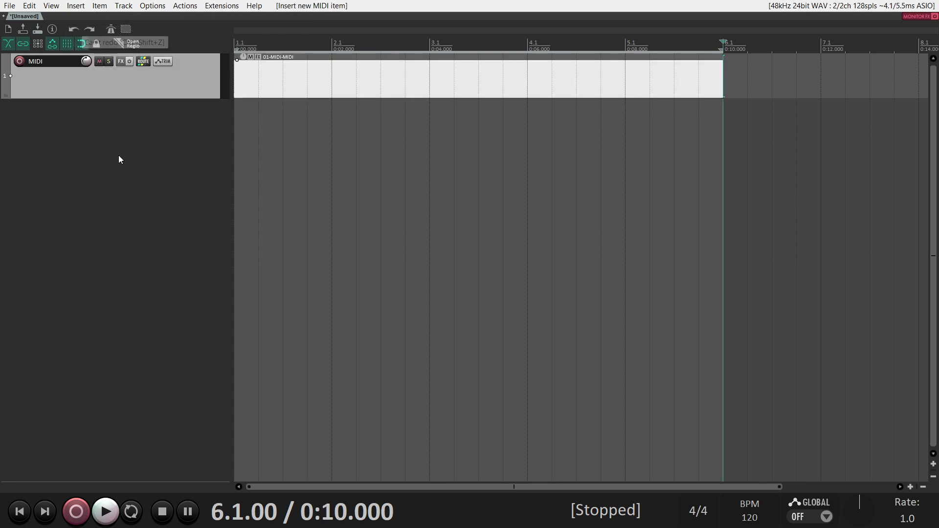
Step: Open the new MIDI item in the MIDI editor and add three more CC lanes beside the Velocity lane
{"action": "double_click", "coordinate": [269, 79]}
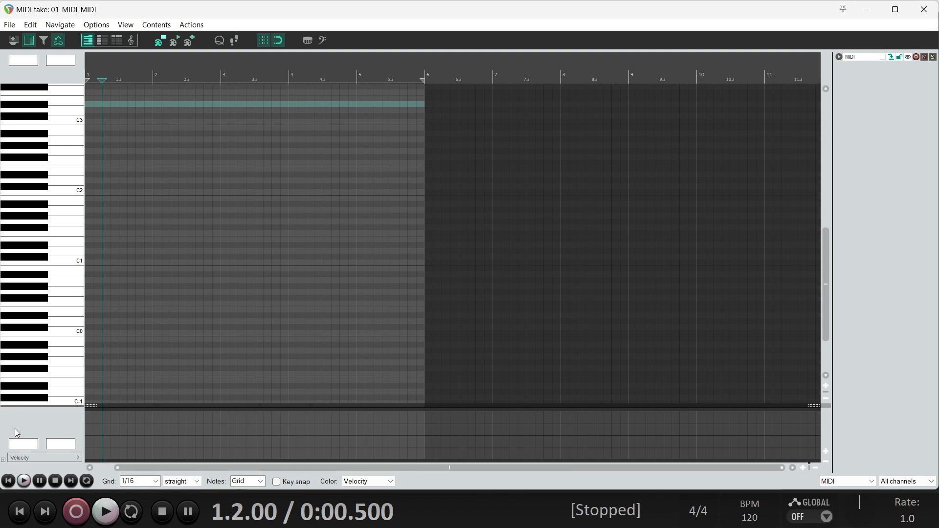
{"action": "left_click", "coordinate": [4, 460]}
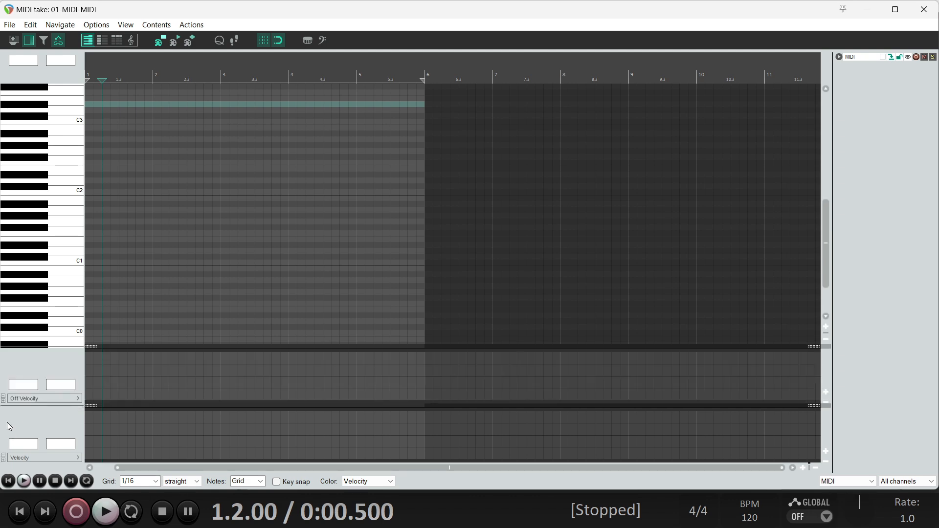
{"action": "left_click", "coordinate": [4, 401]}
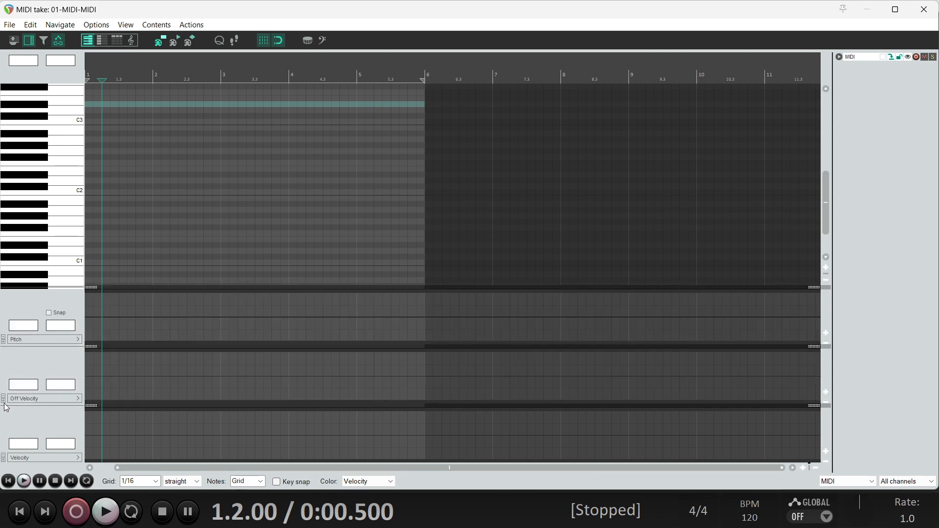
{"action": "left_click", "coordinate": [4, 402]}
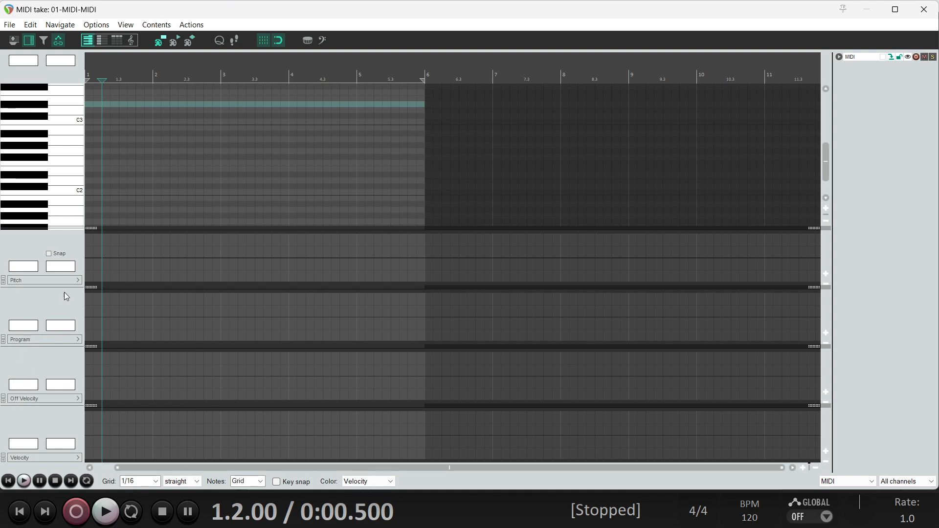
Step: Change the Pitch lane to 32 Bank Select LSB
{"action": "left_click", "coordinate": [74, 281]}
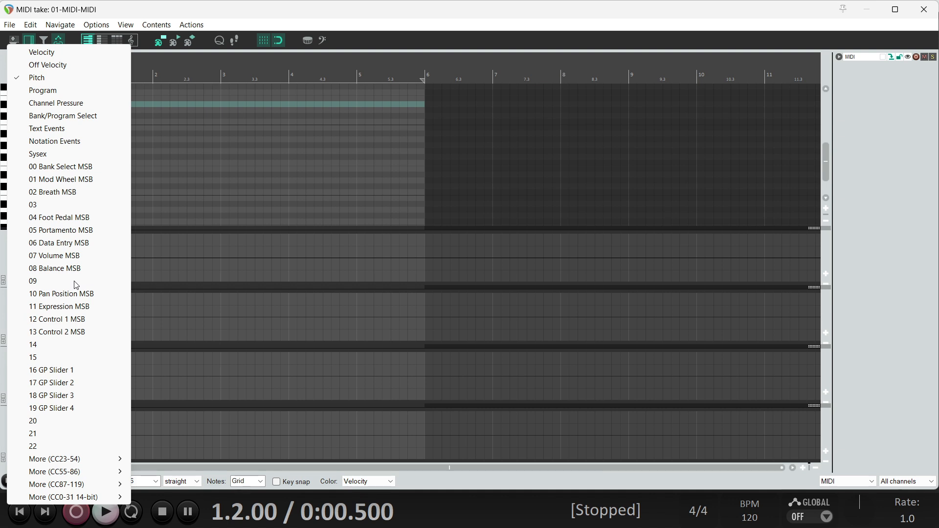
{"action": "mouse_move", "coordinate": [100, 457]}
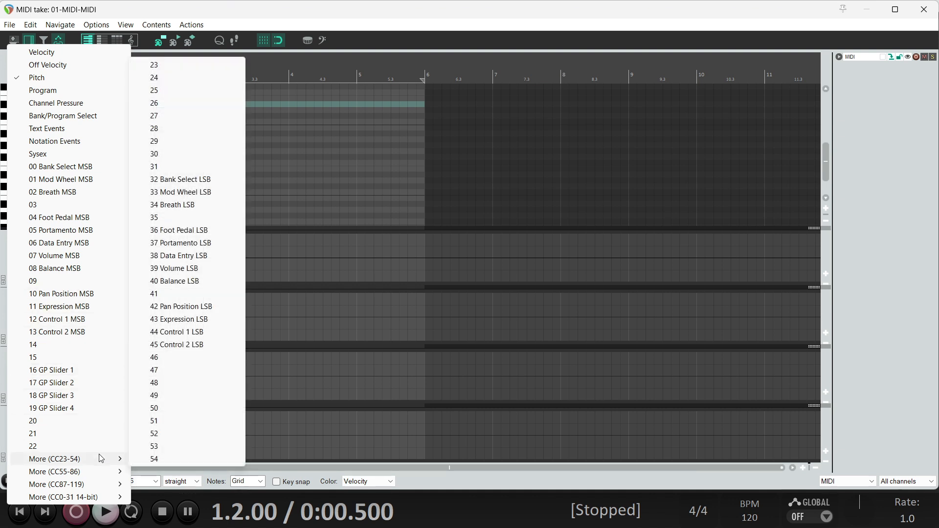
{"action": "left_click", "coordinate": [197, 184]}
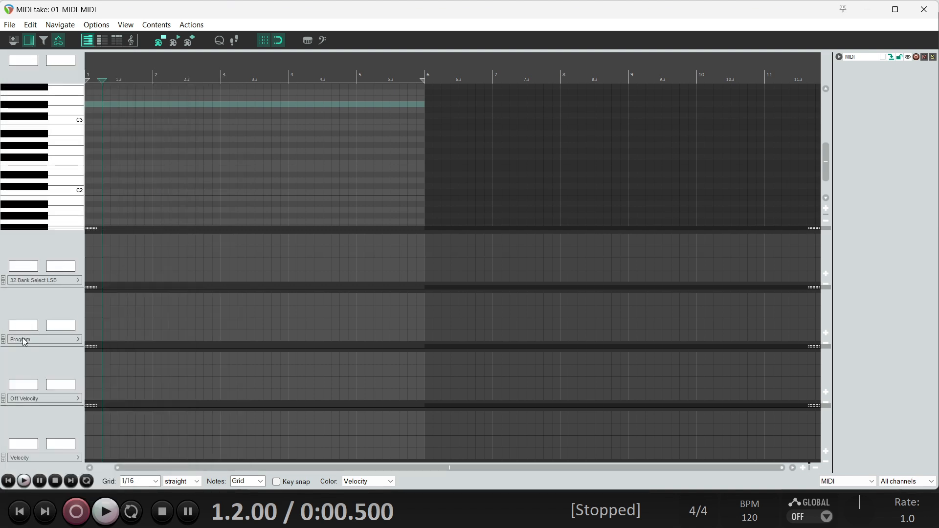
Step: Change the Program lane to 00 Bank Select MSB
{"action": "left_click", "coordinate": [62, 341]}
{"action": "left_click", "coordinate": [62, 341]}
{"action": "left_click", "coordinate": [63, 341]}
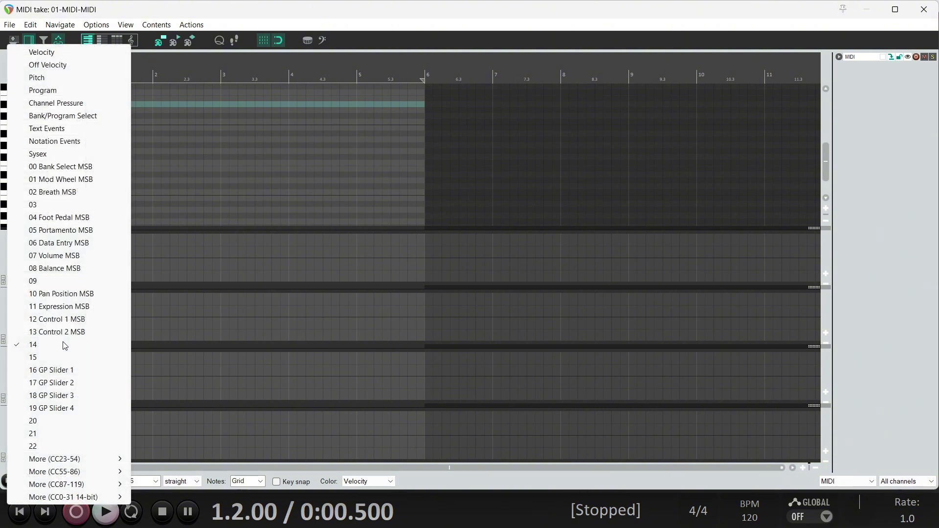
{"action": "left_click", "coordinate": [111, 169]}
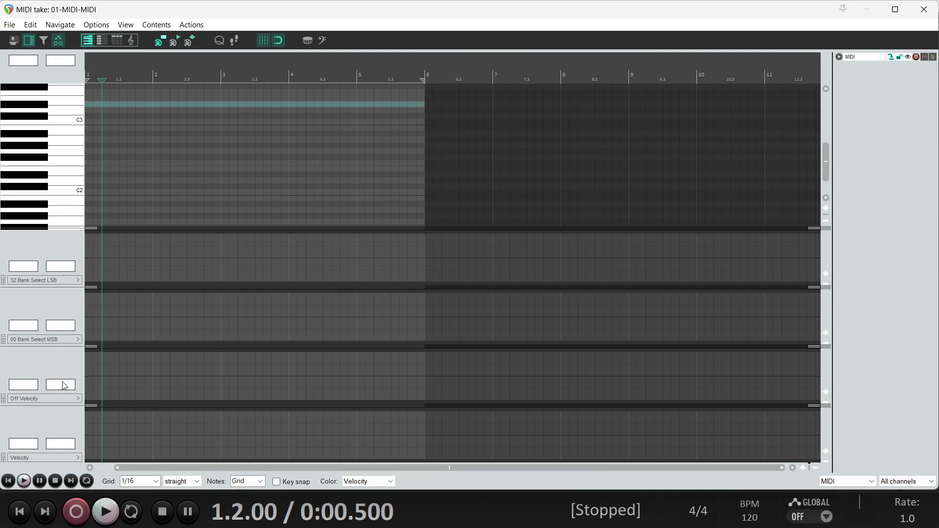
Step: Change the Off Velocity lane to Program and the Velocity lane to 43 Expression LSB
{"action": "left_click", "coordinate": [70, 399]}
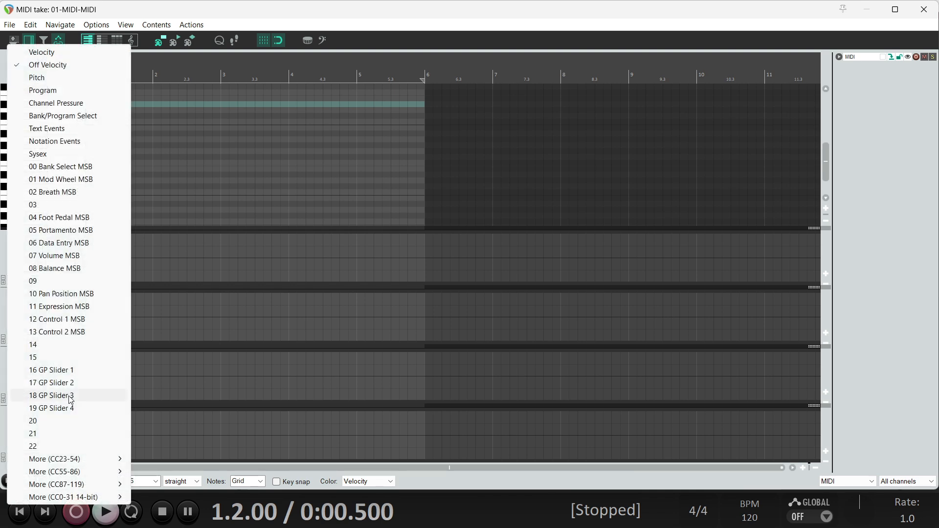
{"action": "left_click", "coordinate": [92, 95]}
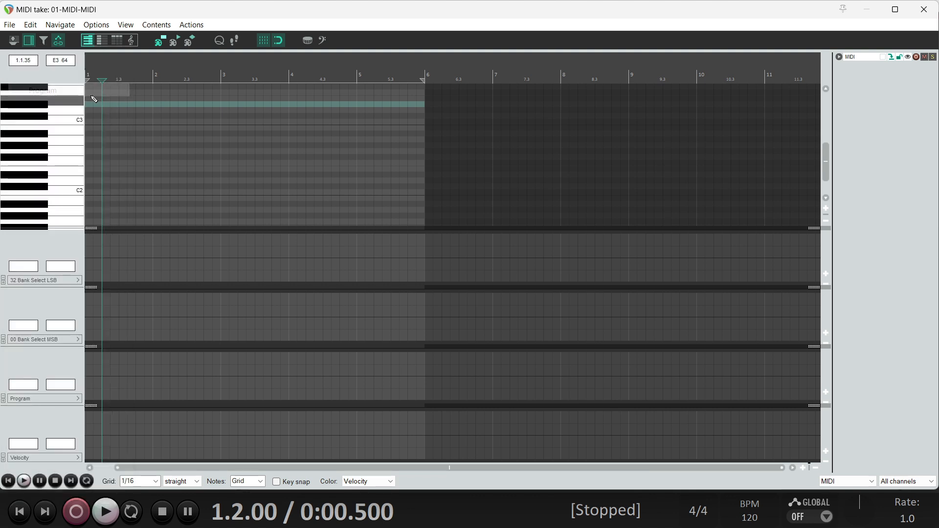
{"action": "left_click", "coordinate": [67, 459]}
{"action": "mouse_move", "coordinate": [88, 463]}
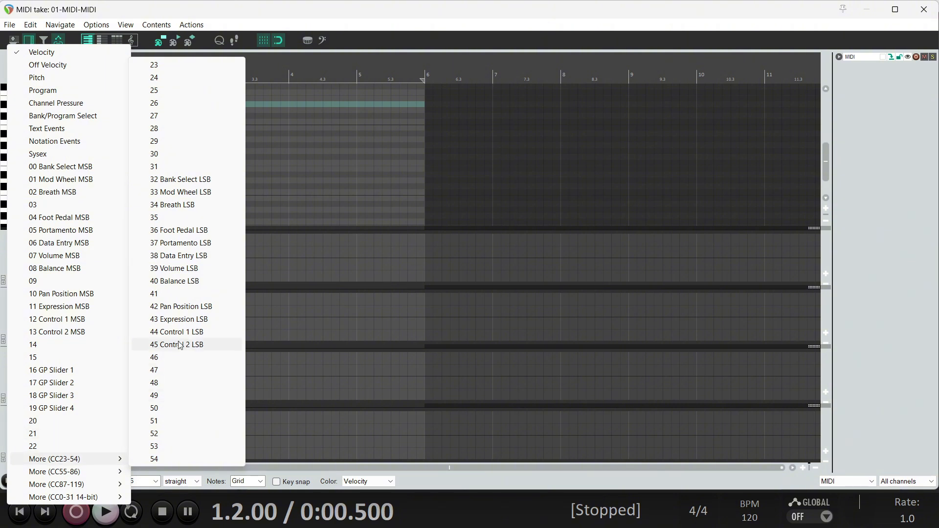
{"action": "left_click", "coordinate": [203, 318]}
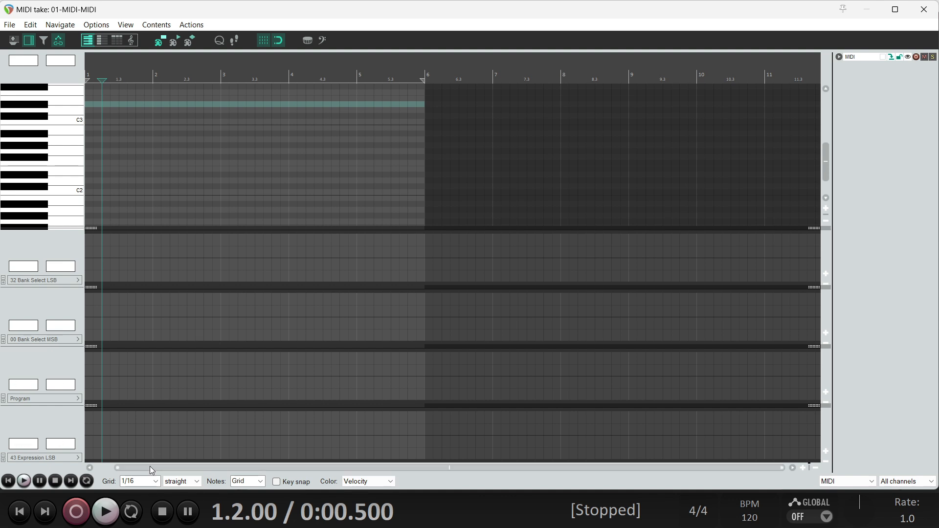
Step: Insert a CC event in the 32 Bank Select LSB lane at 1.2.00 with a value of about 24
{"action": "left_click_drag", "start_coordinate": [149, 467], "coordinate": [107, 466]}
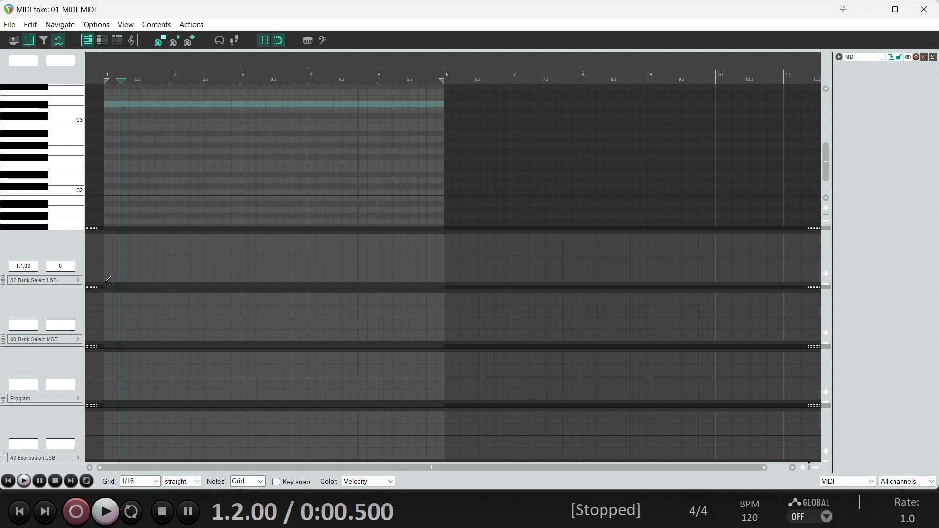
{"action": "key", "text": "Home"}
{"action": "left_click", "coordinate": [121, 280]}
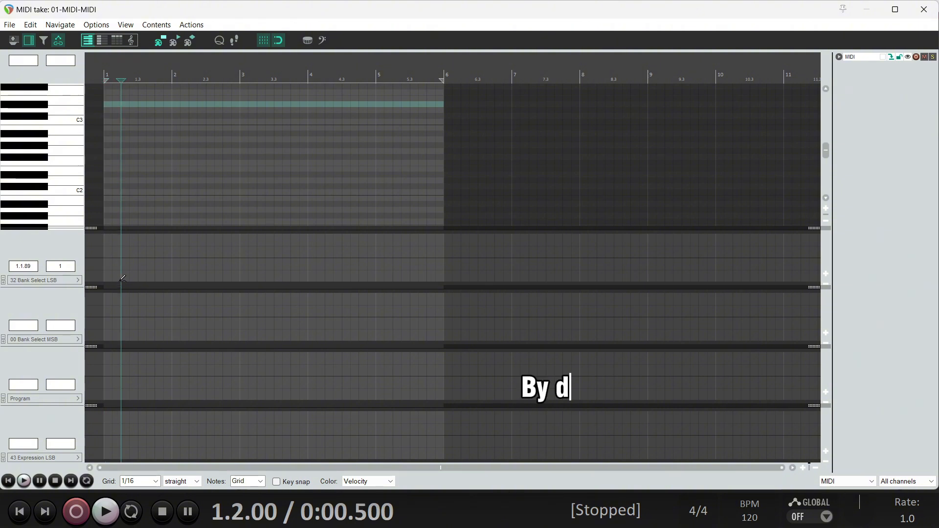
{"action": "double_click", "coordinate": [121, 281]}
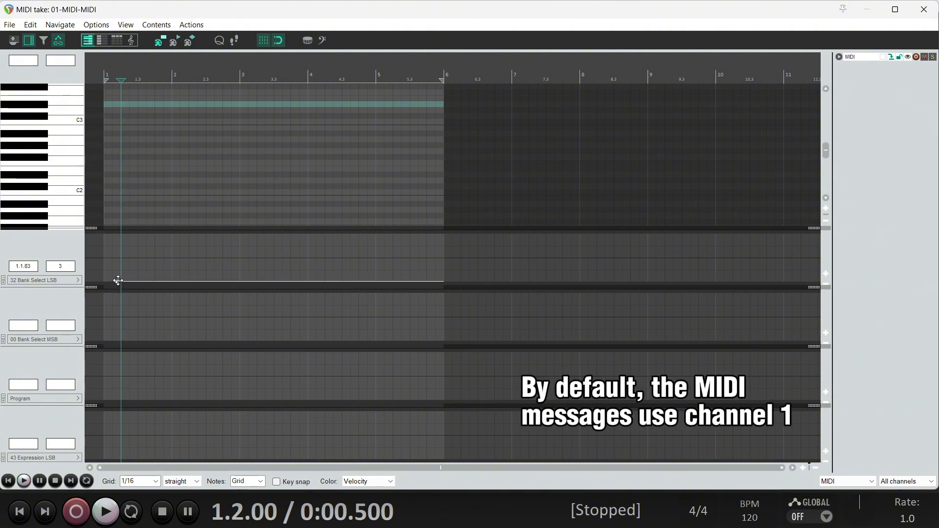
{"action": "mouse_move", "coordinate": [118, 281]}
{"action": "left_mouse_down"}
{"action": "mouse_move", "coordinate": [129, 263]}
{"action": "mouse_move", "coordinate": [122, 274]}
{"action": "left_mouse_up"}
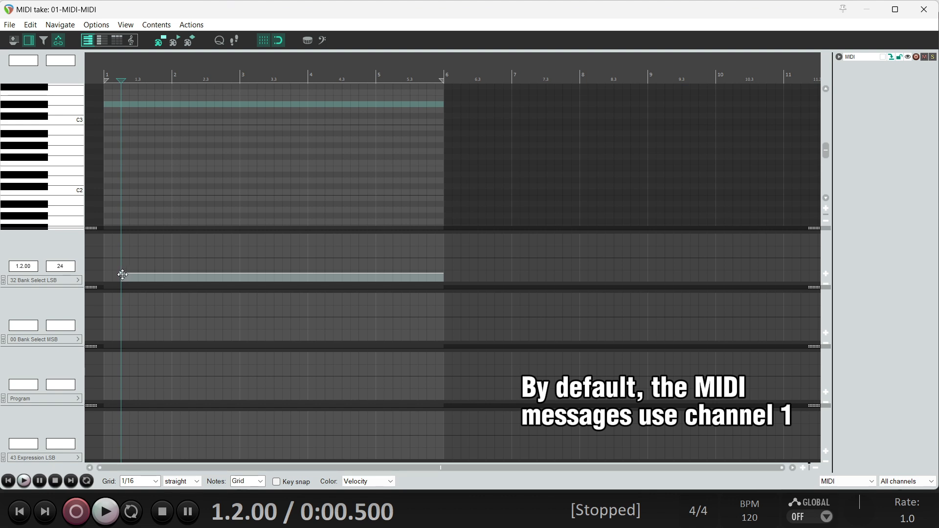
Step: Set the Bank Select LSB event's value to 0 in its event properties
{"action": "right_click", "coordinate": [121, 273]}
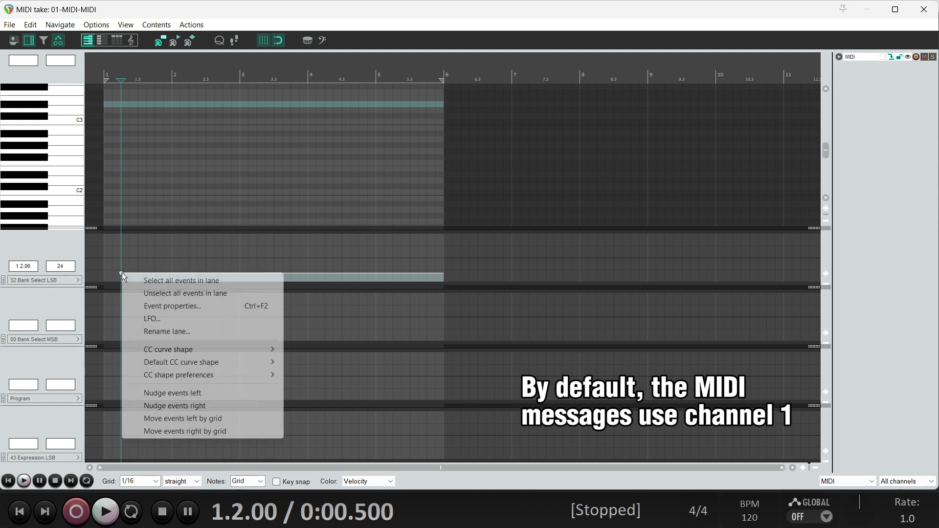
{"action": "left_click", "coordinate": [174, 305]}
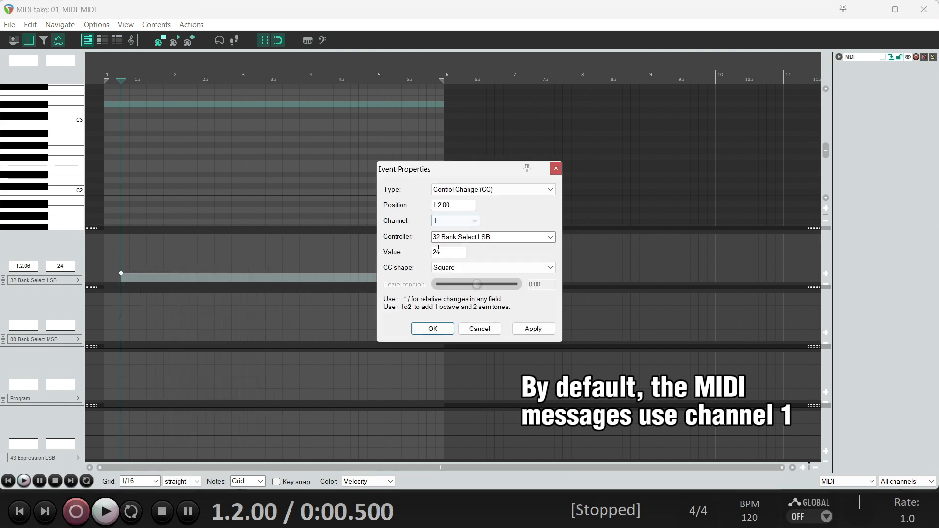
{"action": "double_click", "coordinate": [440, 252]}
{"action": "type", "text": "0"}
{"action": "left_click", "coordinate": [432, 328]}
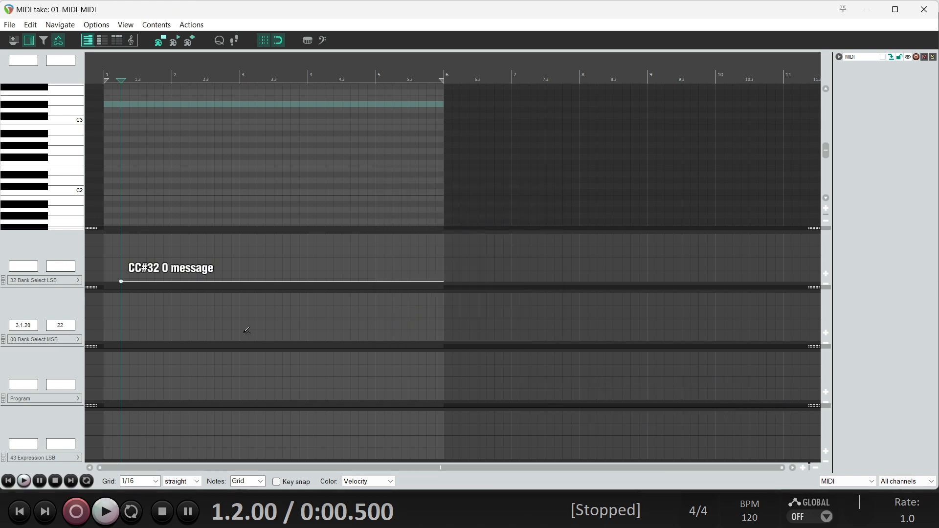
Step: Insert a CC event in the 00 Bank Select MSB lane, aligned with the Bank Select LSB event at about 1.2.00
{"action": "left_click", "coordinate": [122, 340]}
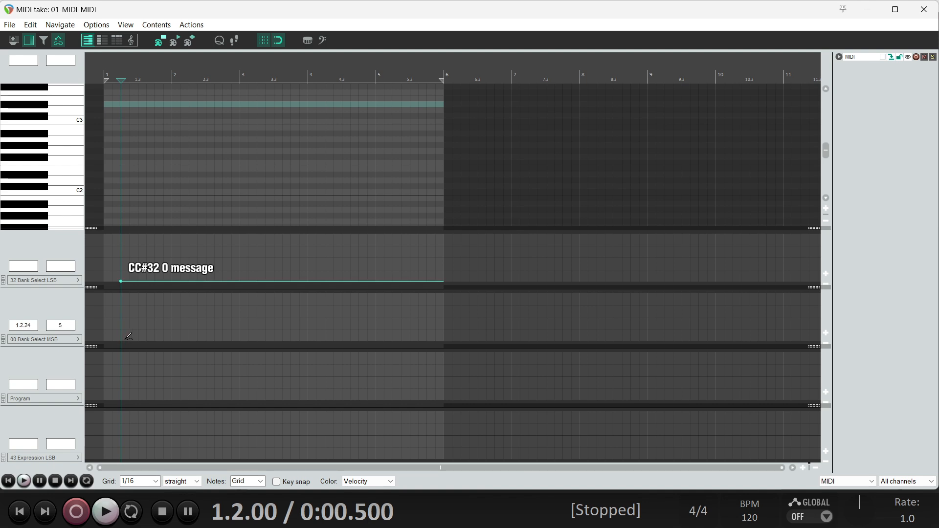
{"action": "left_click", "coordinate": [125, 339]}
{"action": "double_click", "coordinate": [127, 341]}
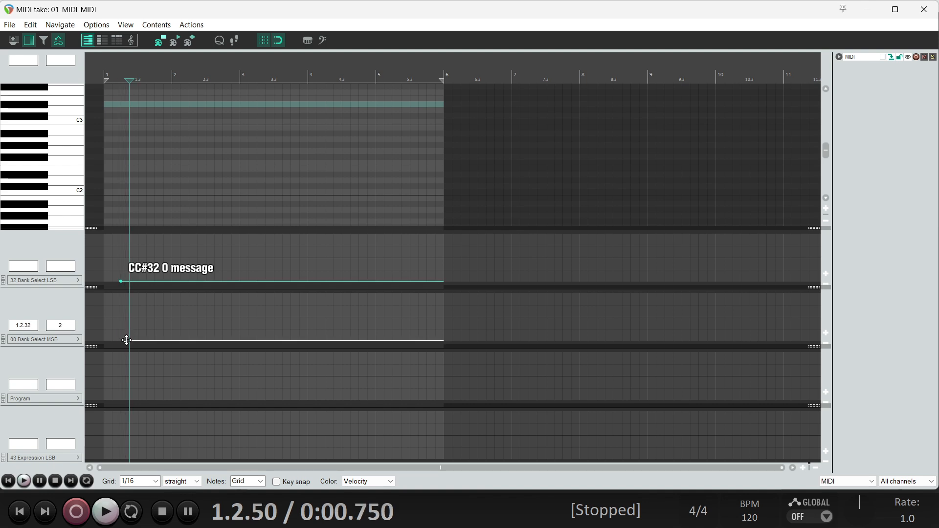
{"action": "left_click_drag", "start_coordinate": [127, 340], "coordinate": [122, 340]}
{"action": "right_click", "coordinate": [121, 340]}
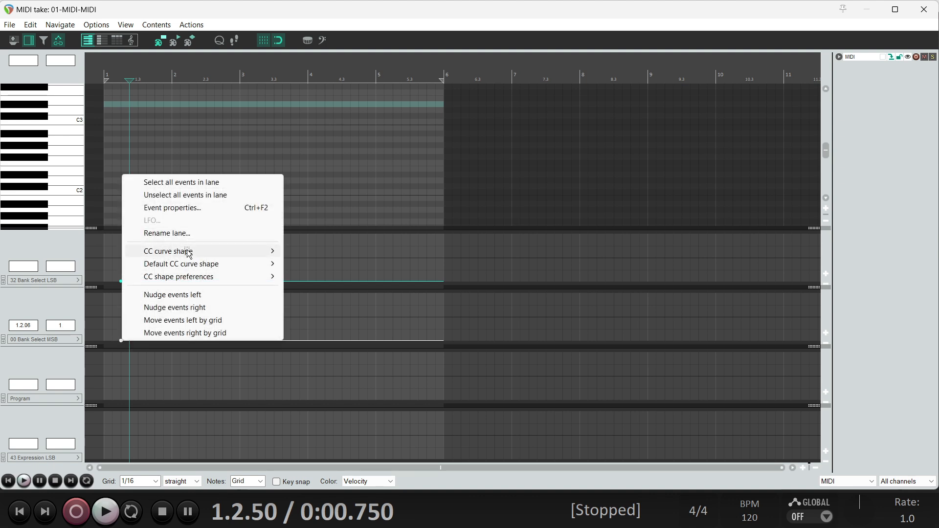
{"action": "left_click", "coordinate": [198, 209]}
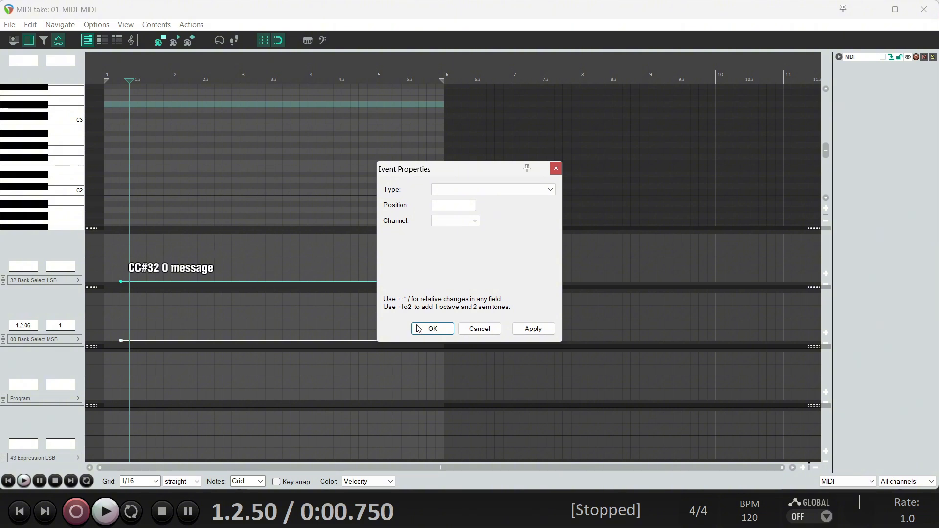
{"action": "left_click", "coordinate": [478, 329]}
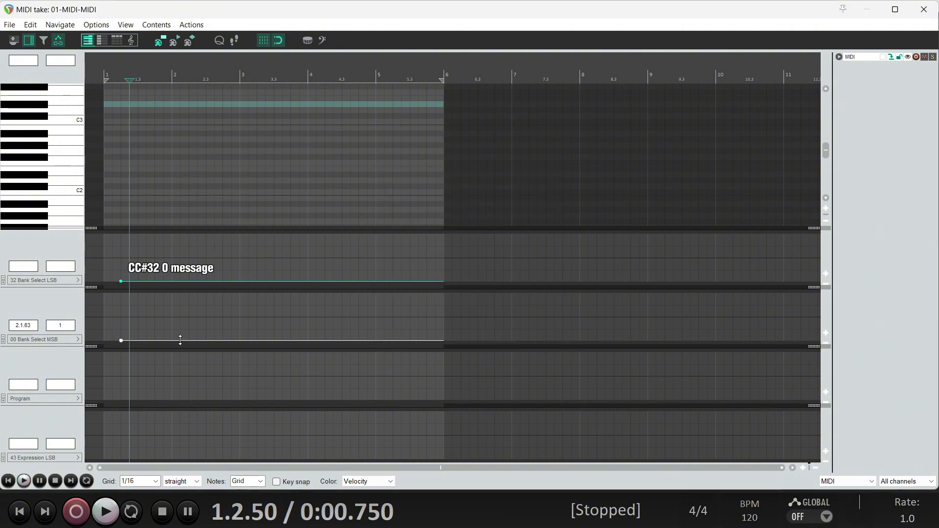
Step: Place the Bank Select MSB event at 1.2.25 with value 0 and confirm its event properties
{"action": "right_click", "coordinate": [126, 340]}
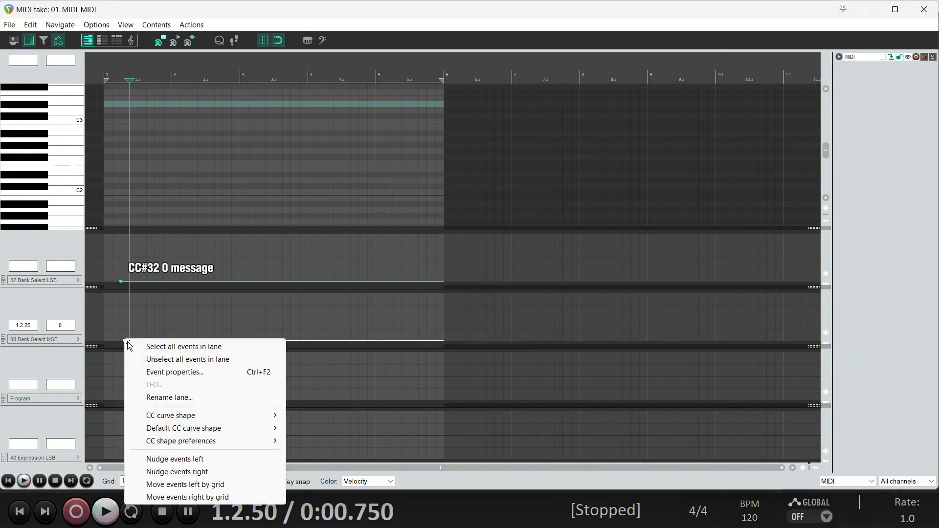
{"action": "left_click", "coordinate": [161, 371]}
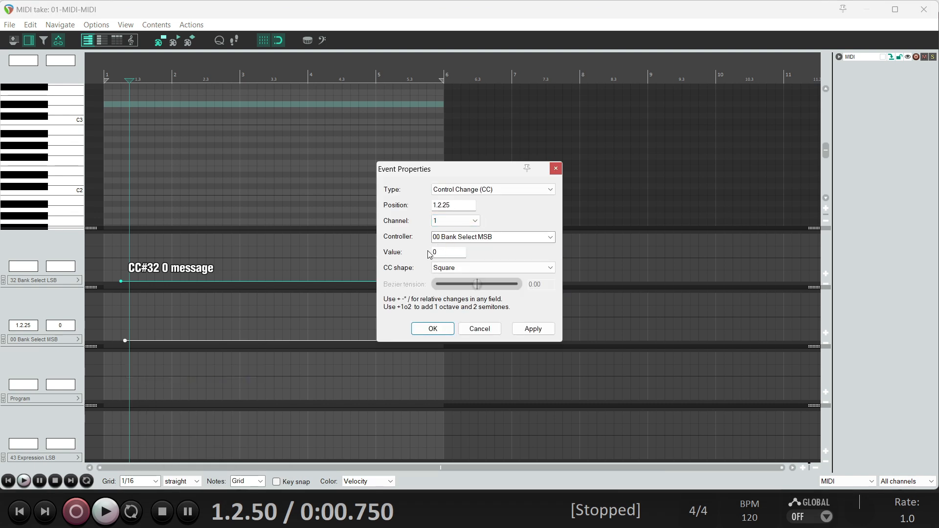
{"action": "left_click", "coordinate": [426, 328]}
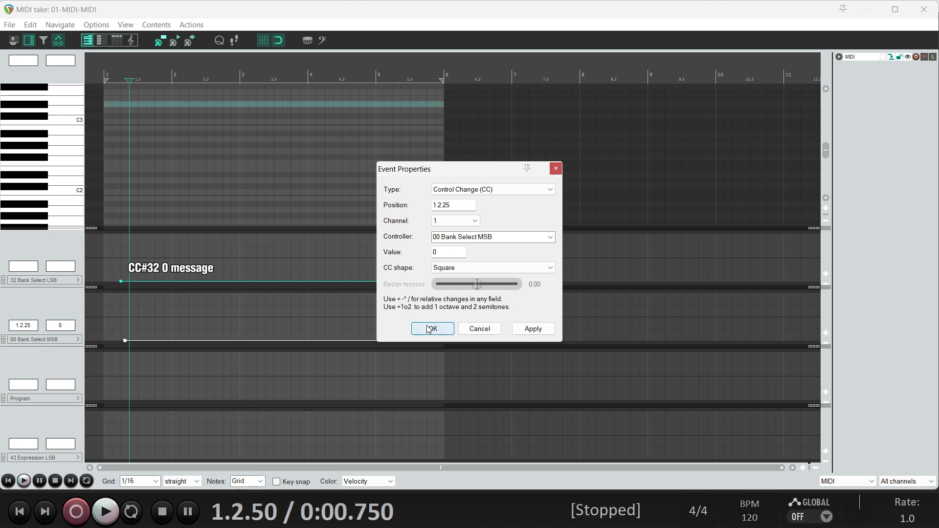
Step: Insert a program change event in the Program lane at 1.2.75 and set its value to 10
{"action": "left_click", "coordinate": [133, 399]}
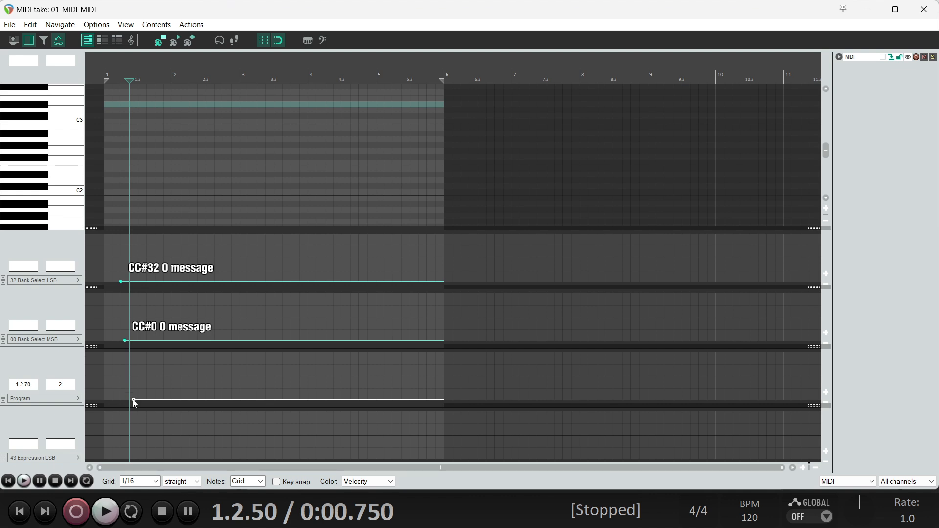
{"action": "right_click", "coordinate": [133, 399]}
{"action": "left_click", "coordinate": [213, 268]}
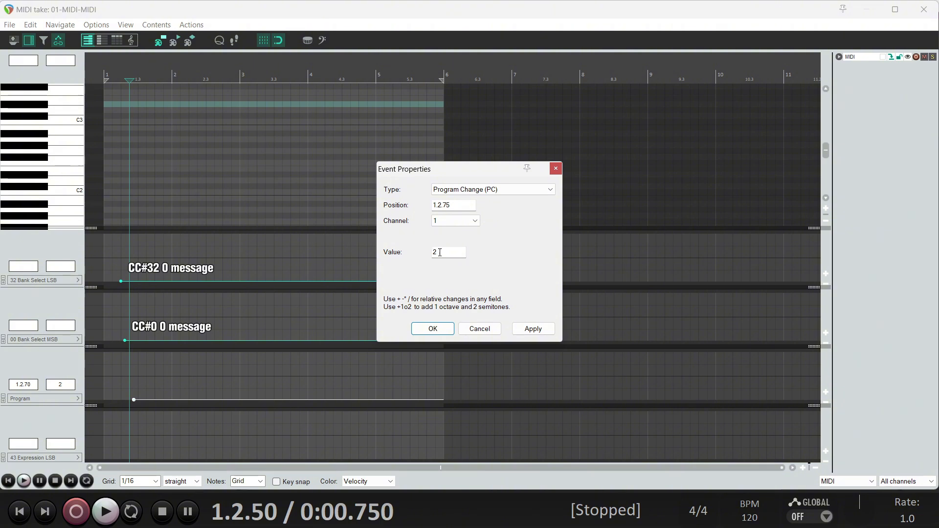
{"action": "left_click_drag", "start_coordinate": [439, 252], "coordinate": [428, 252]}
{"action": "type", "text": "1.0"}
{"action": "left_click", "coordinate": [433, 329]}
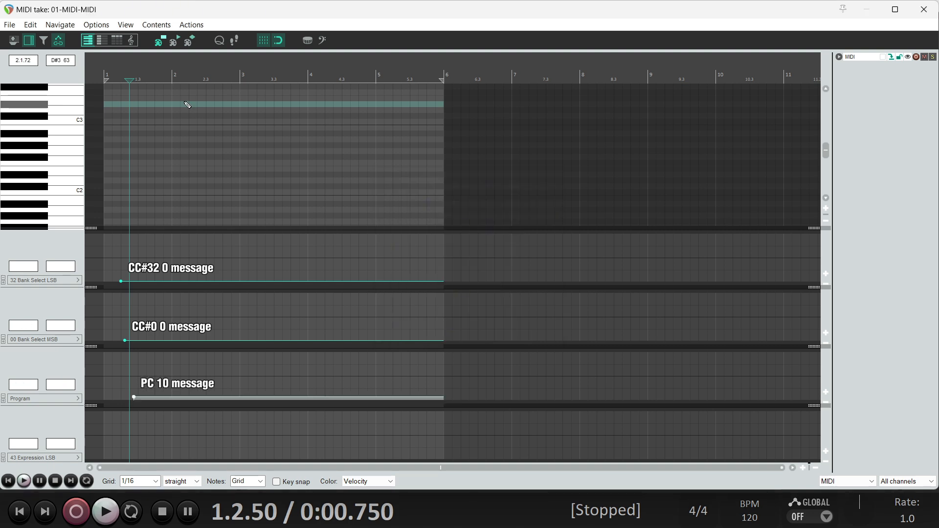
Step: Return the edit cursor to 1.1.00 and add a second program change event at 2.3.25 with a value of about 33
{"action": "left_click", "coordinate": [104, 69]}
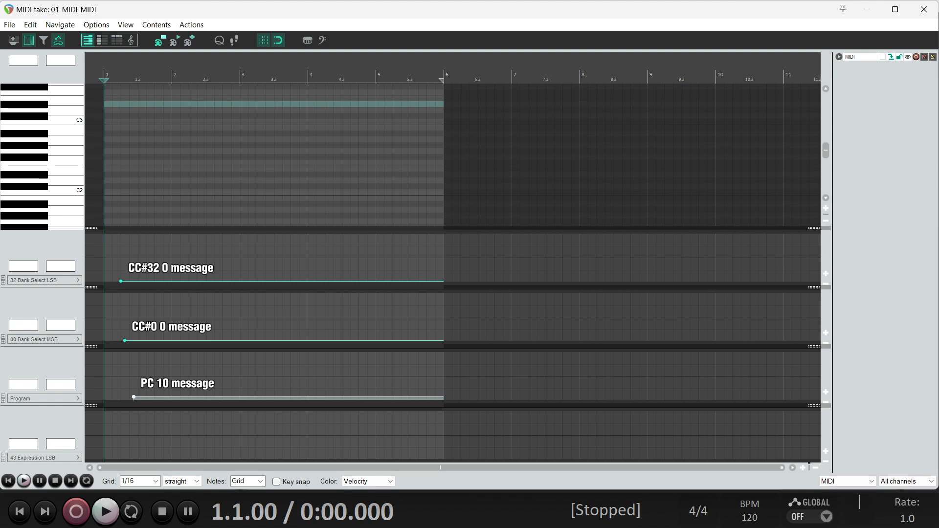
{"action": "right_click", "coordinate": [206, 398]}
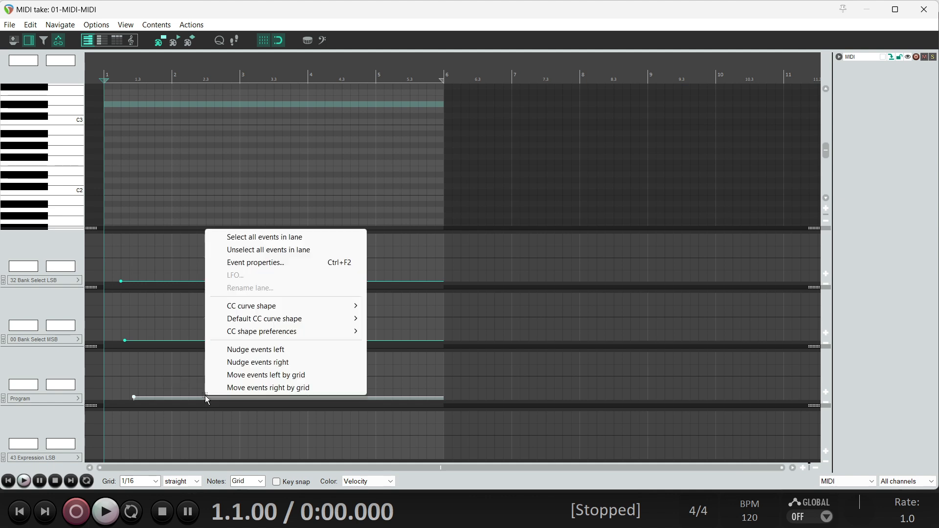
{"action": "key", "text": "Escape"}
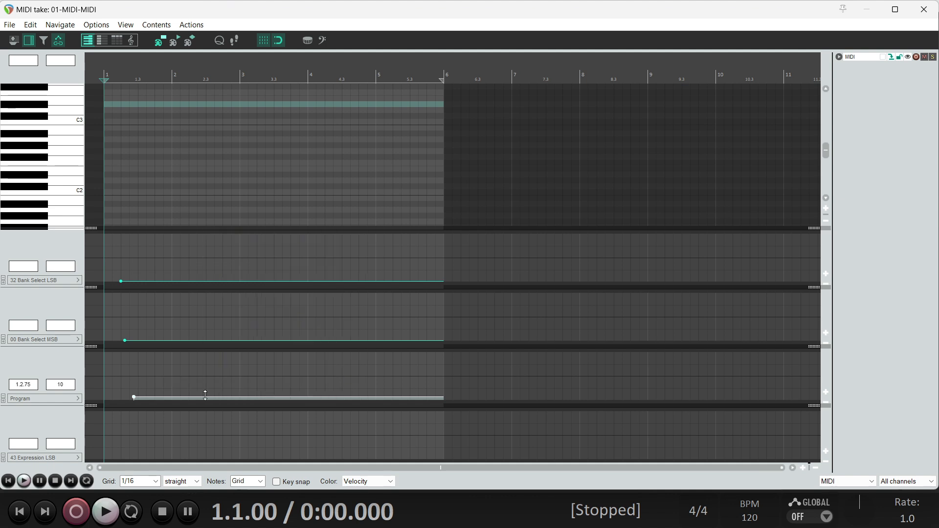
{"action": "left_click", "coordinate": [205, 396], "text": "shift"}
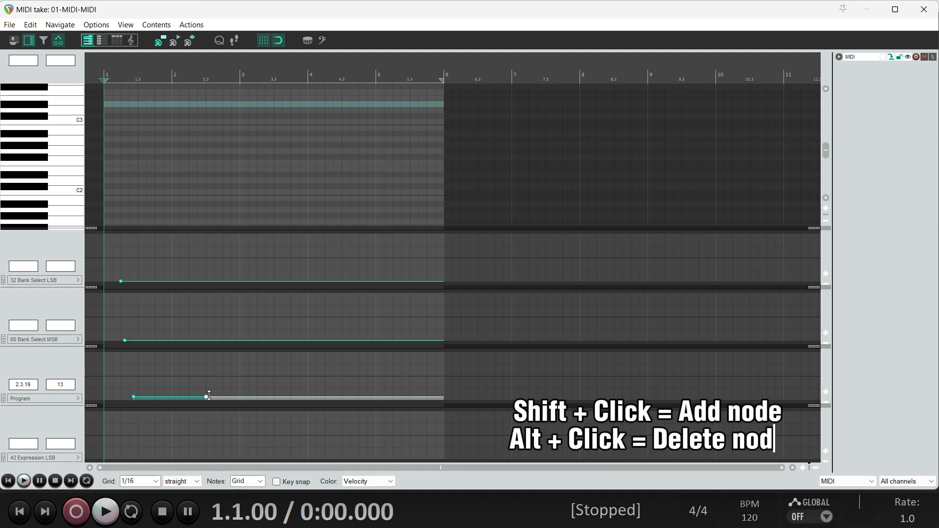
{"action": "left_click_drag", "start_coordinate": [206, 394], "coordinate": [210, 389]}
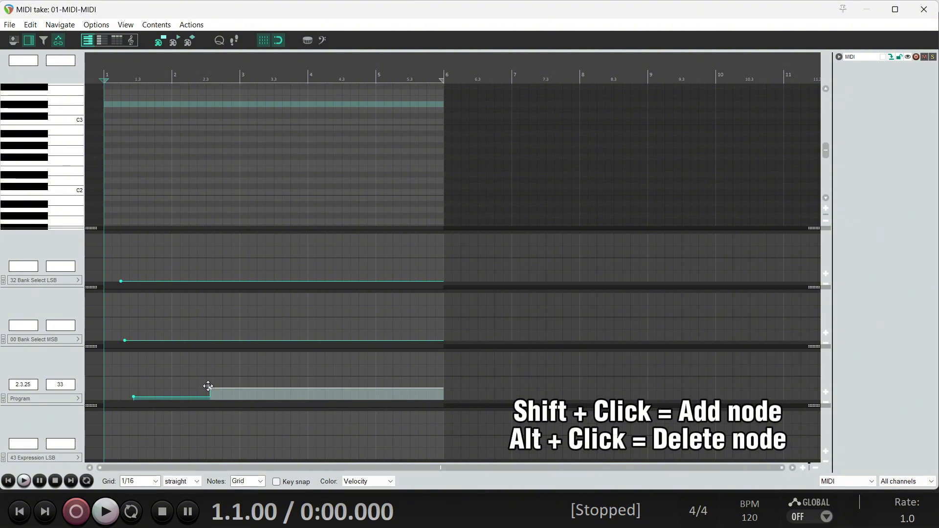
Step: Set the value of the program change event at 2.3.25 to 35
{"action": "right_click", "coordinate": [210, 388]}
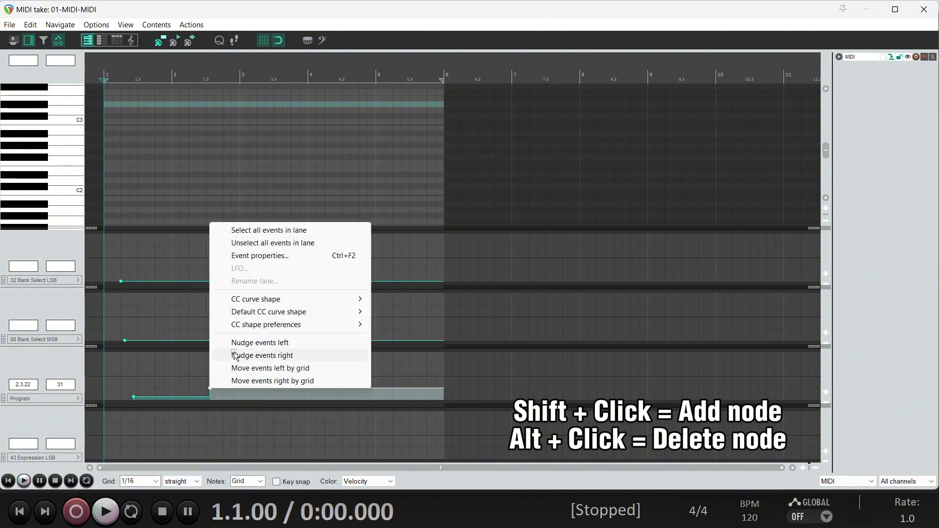
{"action": "left_click", "coordinate": [264, 256]}
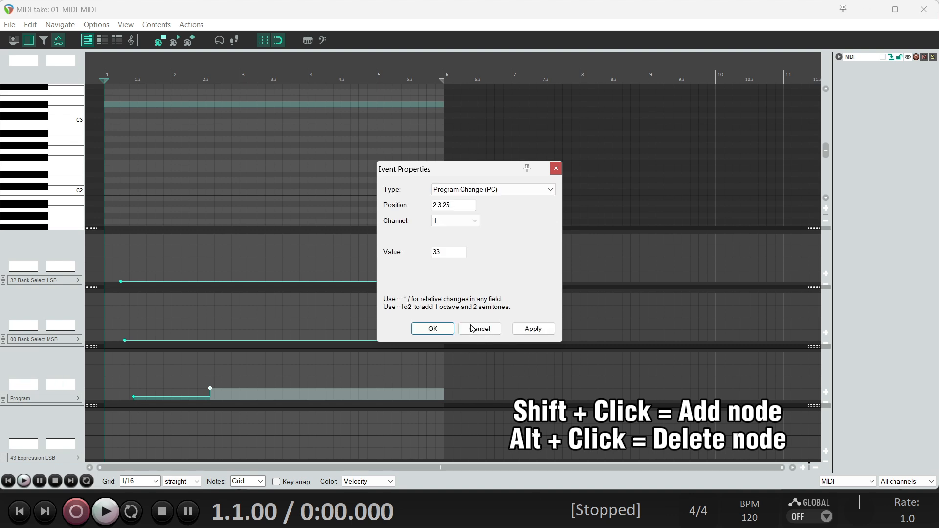
{"action": "left_click_drag", "start_coordinate": [444, 255], "coordinate": [424, 256]}
{"action": "type", "text": "35"}
{"action": "left_click", "coordinate": [449, 328]}
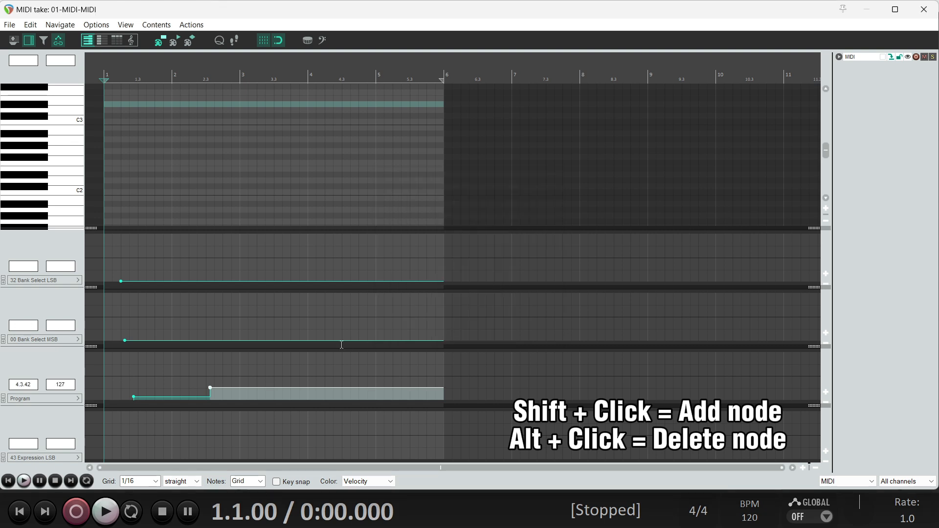
Step: Add a third program change event at 4.1.00 in the Program lane with value 117
{"action": "left_click", "coordinate": [307, 386], "text": "shift"}
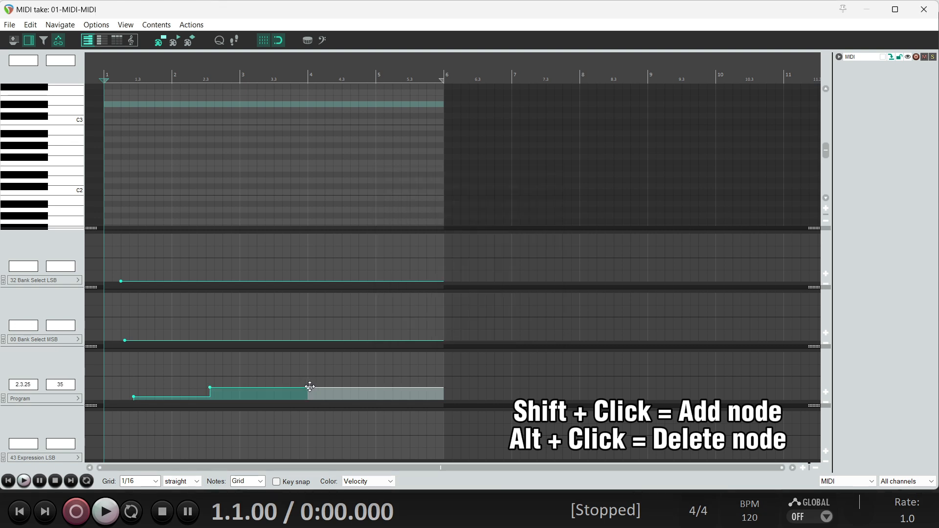
{"action": "left_click_drag", "start_coordinate": [317, 385], "coordinate": [326, 357]}
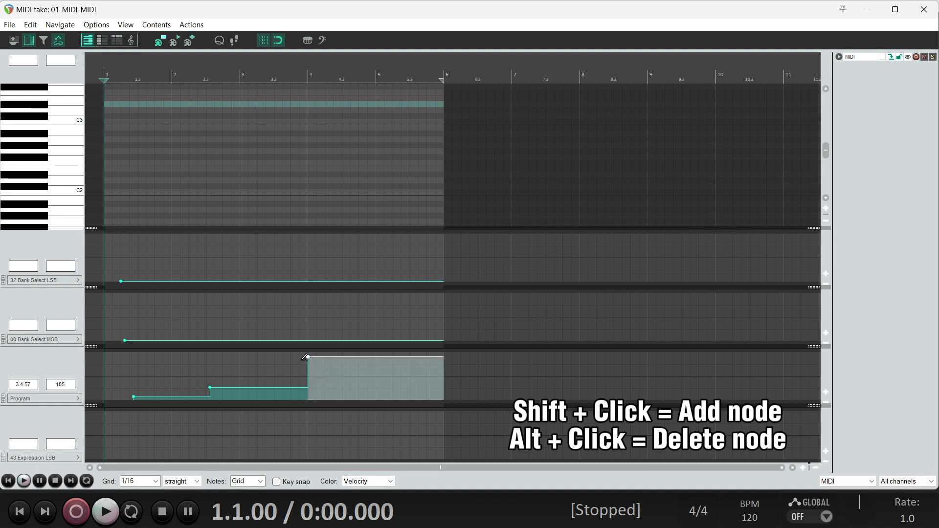
{"action": "right_click", "coordinate": [308, 358]}
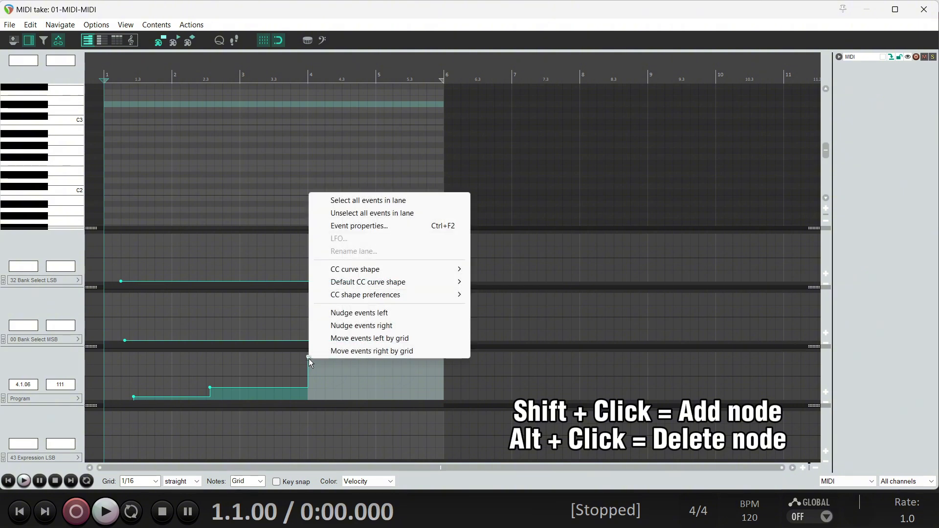
{"action": "left_click", "coordinate": [359, 225]}
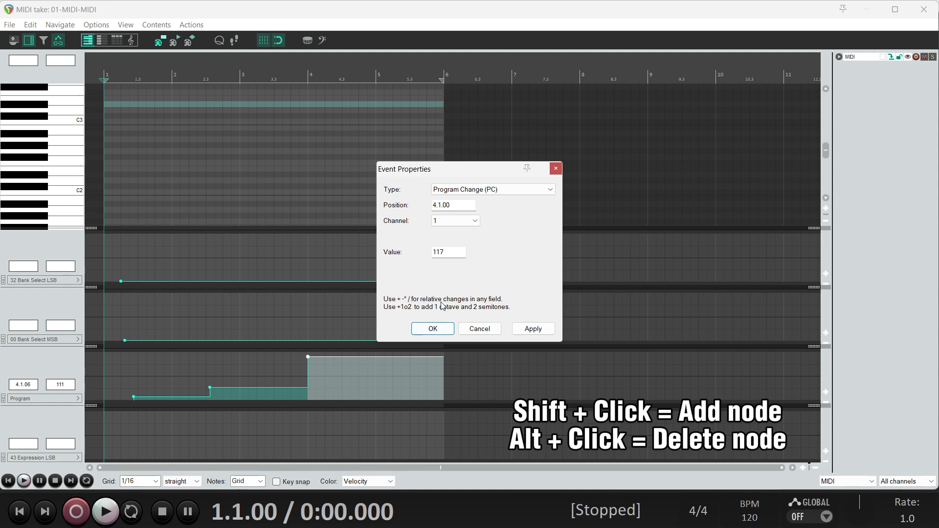
{"action": "left_click", "coordinate": [433, 328]}
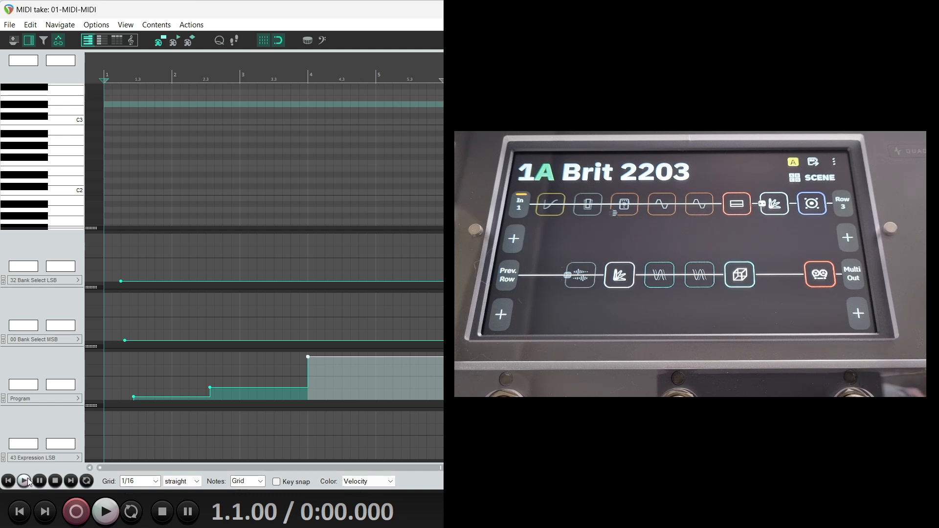
Step: Play the MIDI take from 1.1.00 through the three program changes to test the preset switching, and stop playback
{"action": "left_click", "coordinate": [28, 478]}
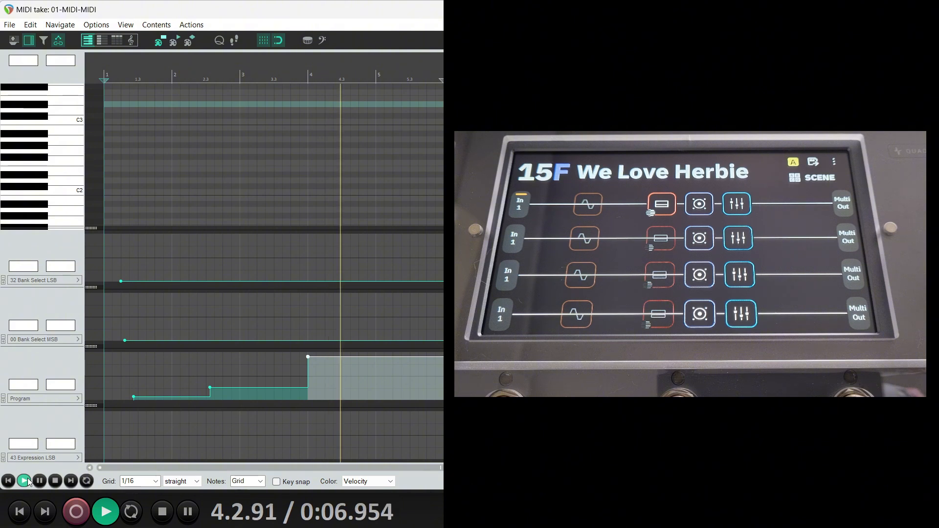
{"action": "left_click", "coordinate": [55, 481]}
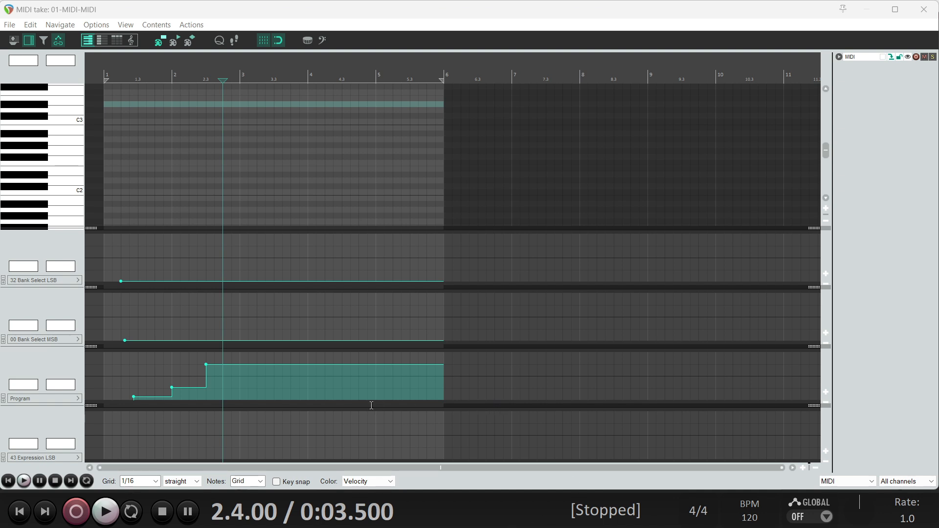
Step: Add a control change event at 2.4.00 in the 43 Expression LSB lane with value 0, accepting its event properties
{"action": "left_click", "coordinate": [223, 458]}
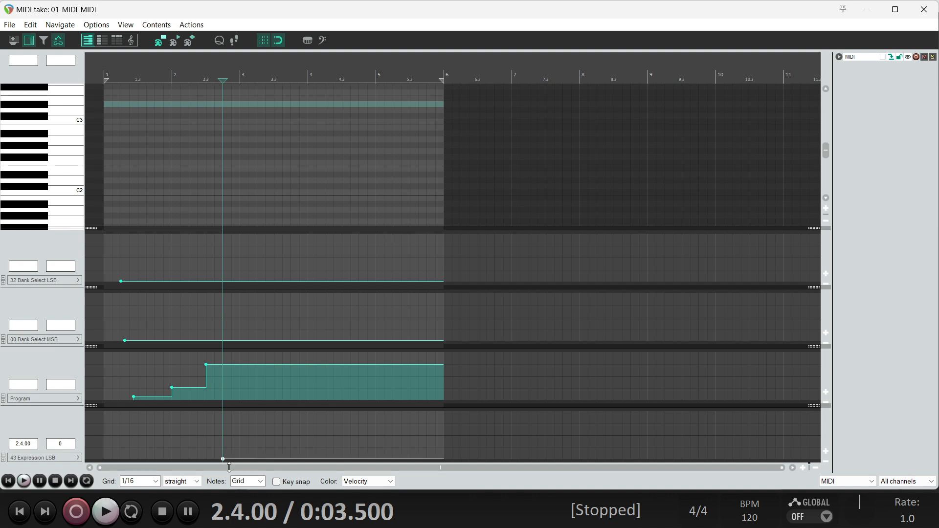
{"action": "right_click", "coordinate": [222, 459]}
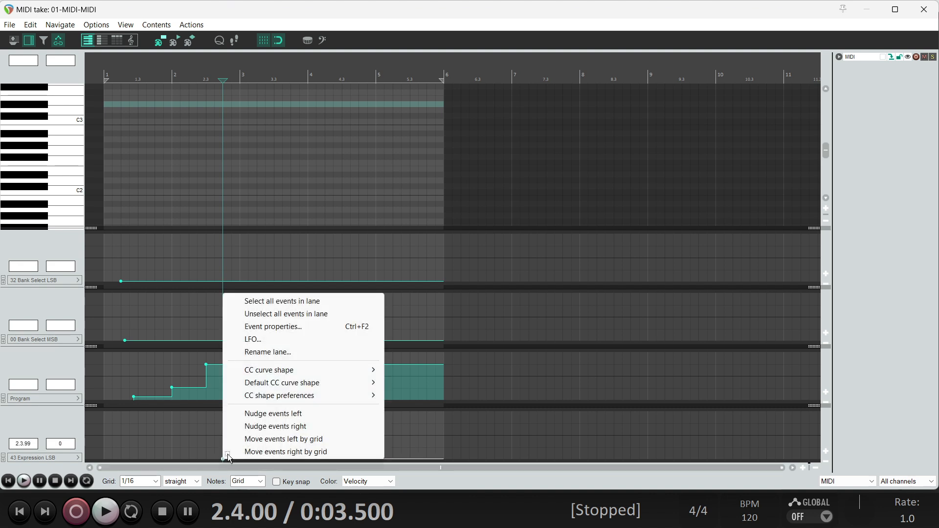
{"action": "left_click", "coordinate": [303, 330]}
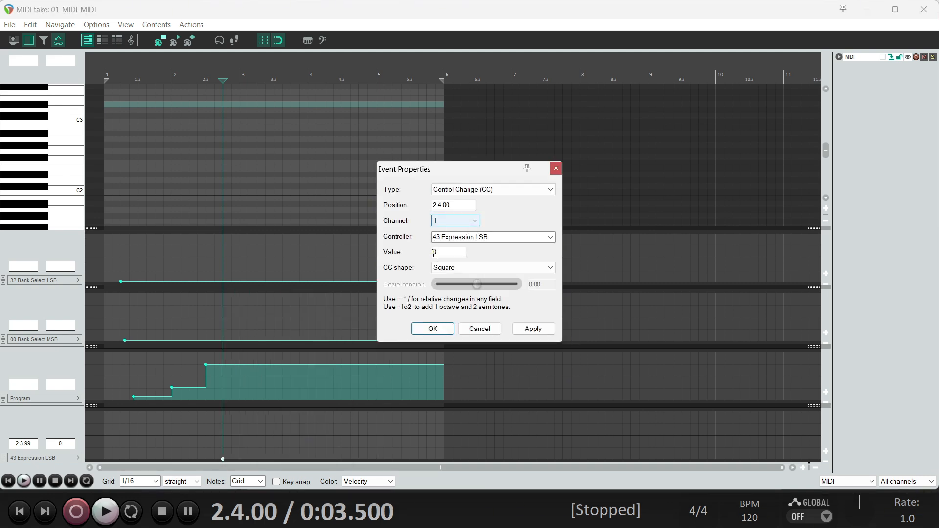
{"action": "left_click", "coordinate": [432, 328]}
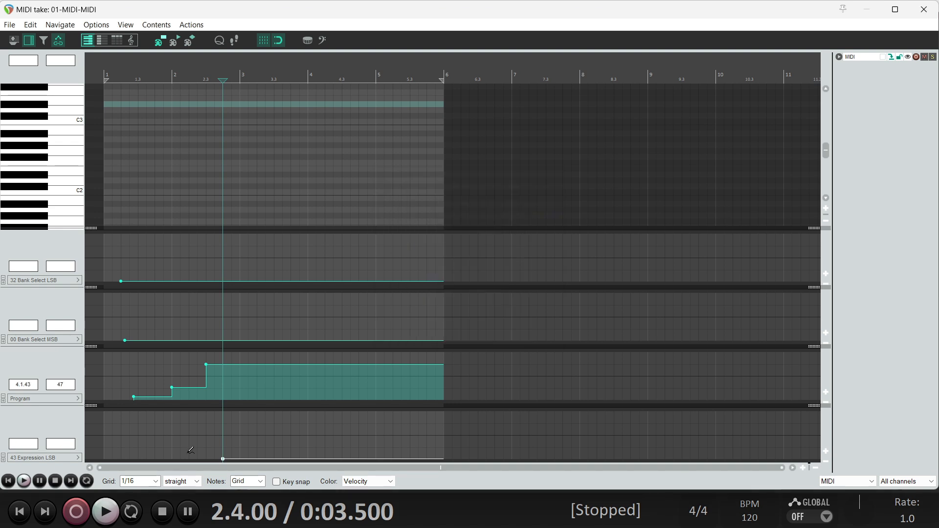
Step: Add a second event at 3.3.00 in the 43 Expression LSB lane and set its value to 3
{"action": "left_click", "coordinate": [275, 455]}
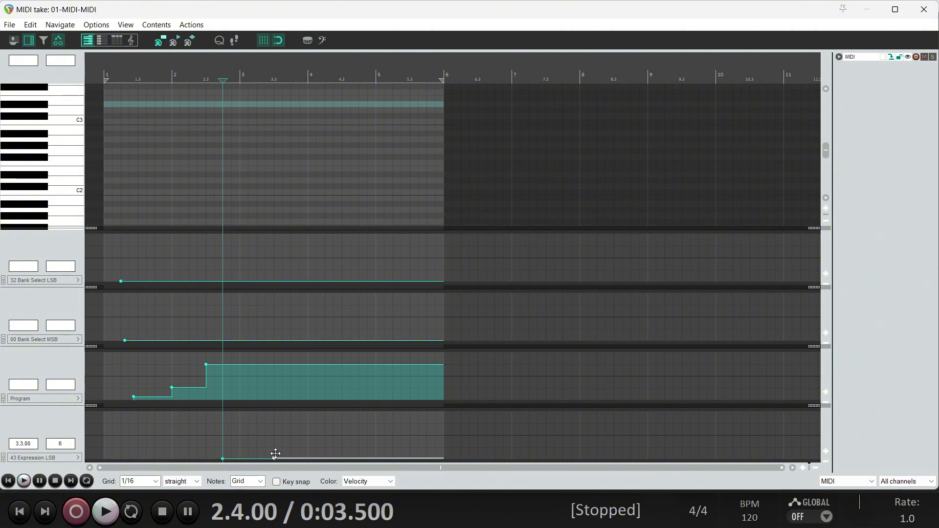
{"action": "right_click", "coordinate": [276, 456]}
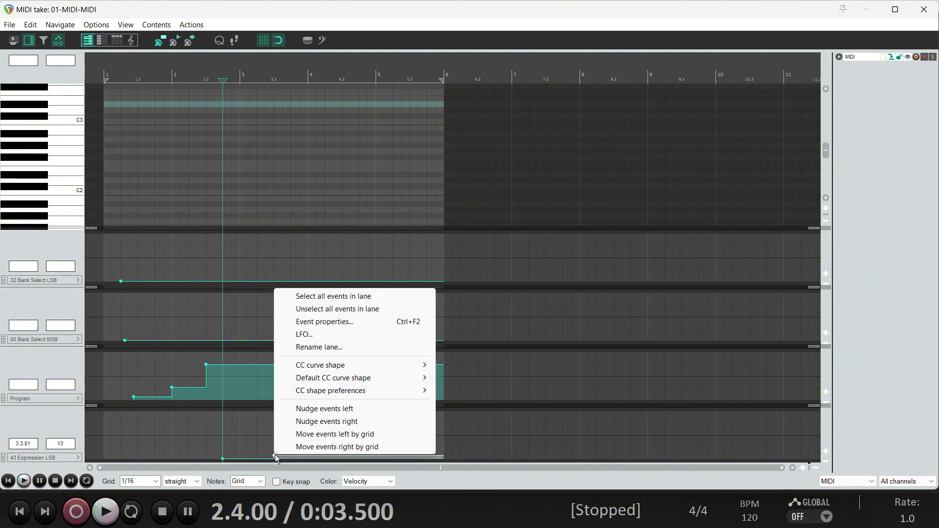
{"action": "left_click", "coordinate": [355, 324]}
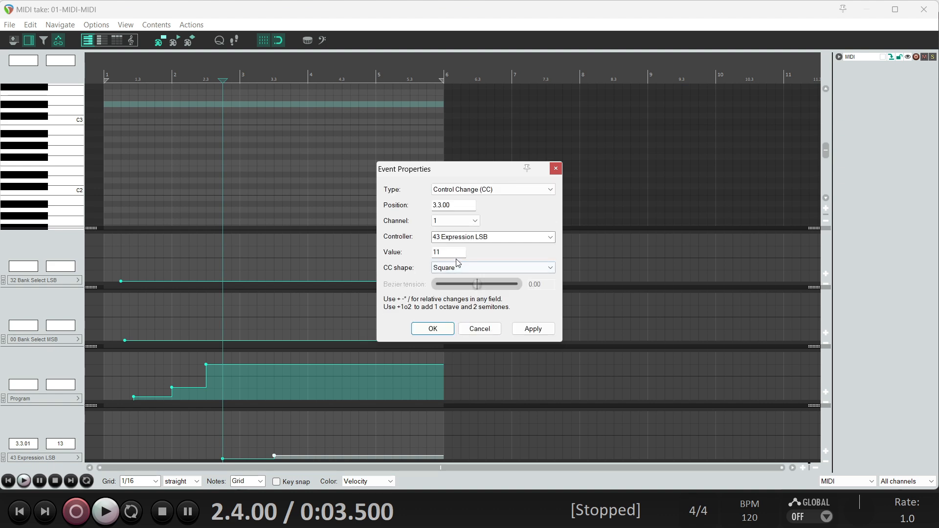
{"action": "double_click", "coordinate": [454, 253]}
{"action": "type", "text": "3"}
{"action": "left_click", "coordinate": [432, 328]}
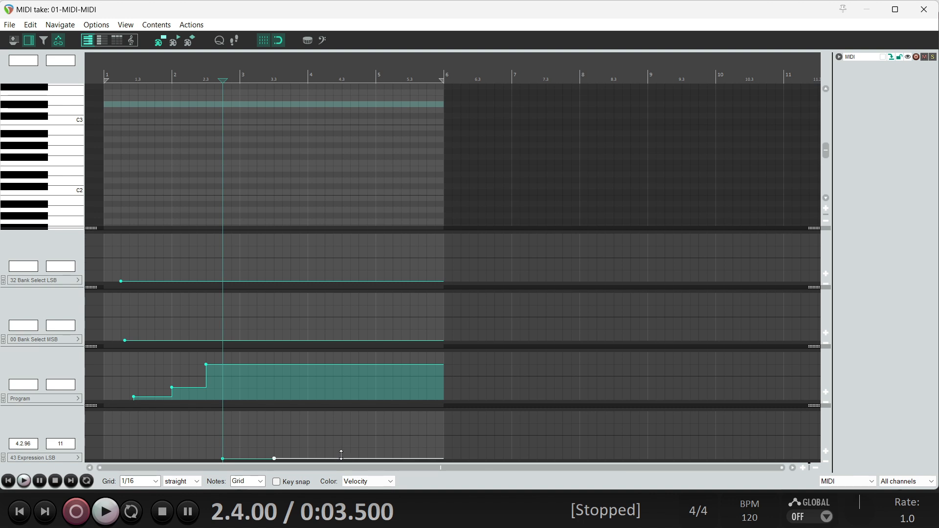
Step: Add a third event at 4.3.00 in the 43 Expression LSB lane and set its value to 7
{"action": "left_click", "coordinate": [342, 456]}
{"action": "right_click", "coordinate": [342, 456]}
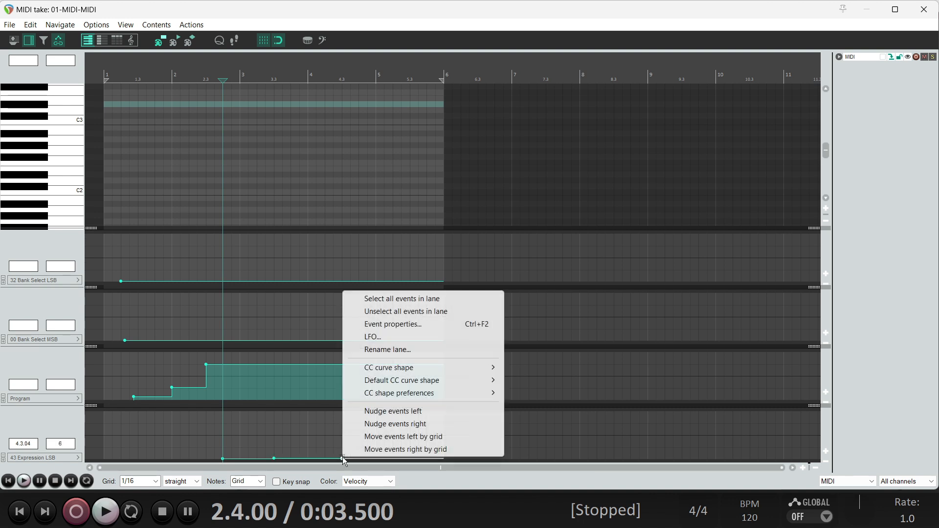
{"action": "left_click", "coordinate": [405, 324]}
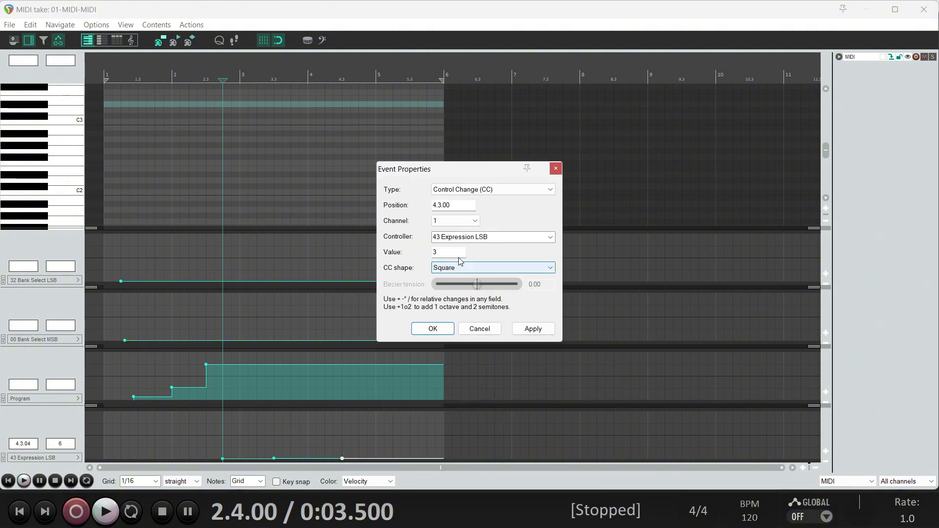
{"action": "left_click", "coordinate": [435, 252]}
{"action": "left_click_drag", "start_coordinate": [435, 251], "coordinate": [430, 254]}
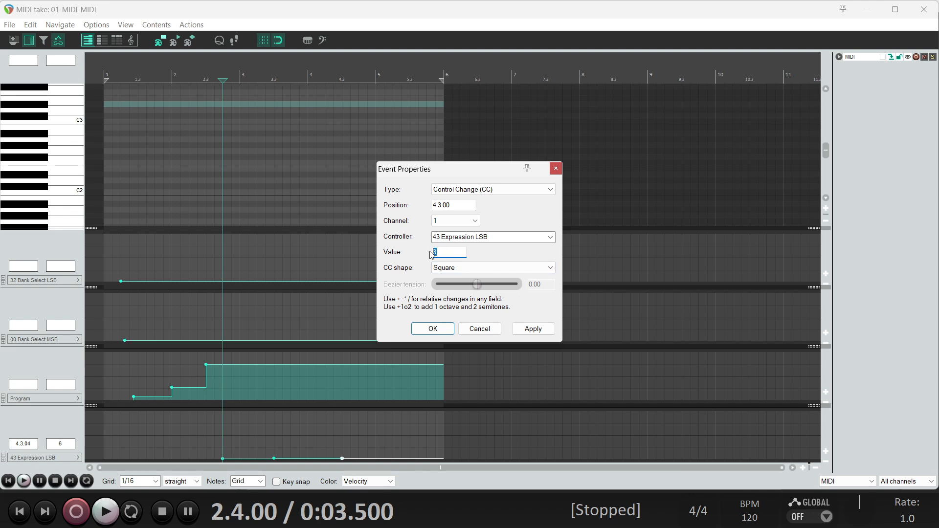
{"action": "type", "text": "7"}
{"action": "left_click", "coordinate": [531, 329]}
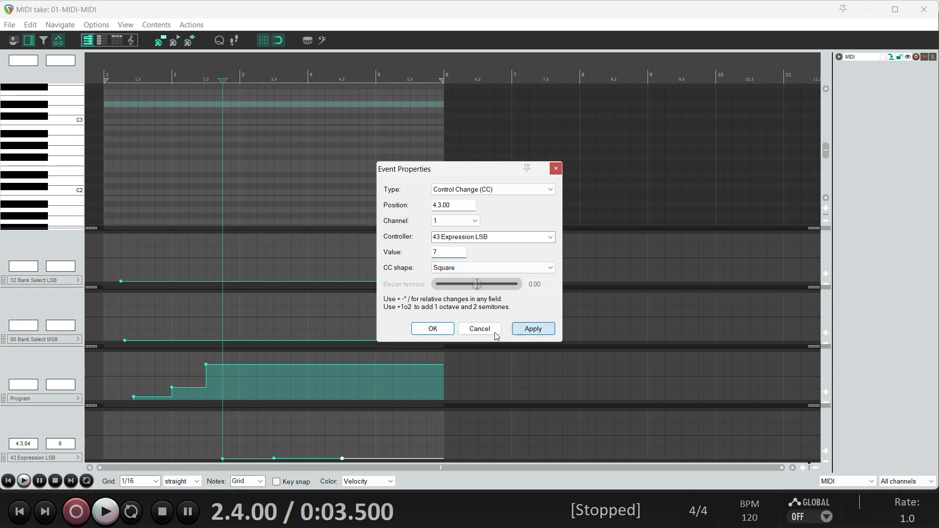
{"action": "left_click", "coordinate": [439, 330]}
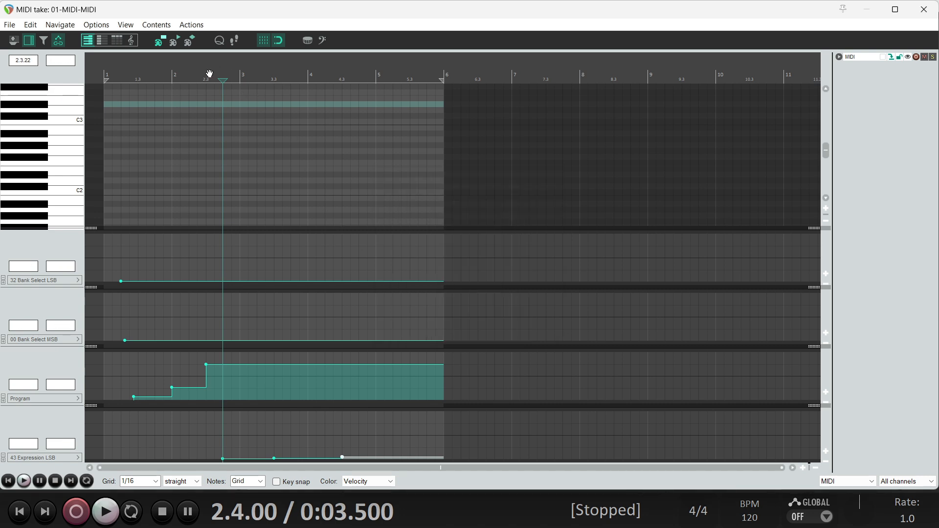
Step: Place the edit cursor at 2.3.25 and play the take to test the scene changes sent by the 43 Expression LSB events
{"action": "left_click", "coordinate": [209, 74]}
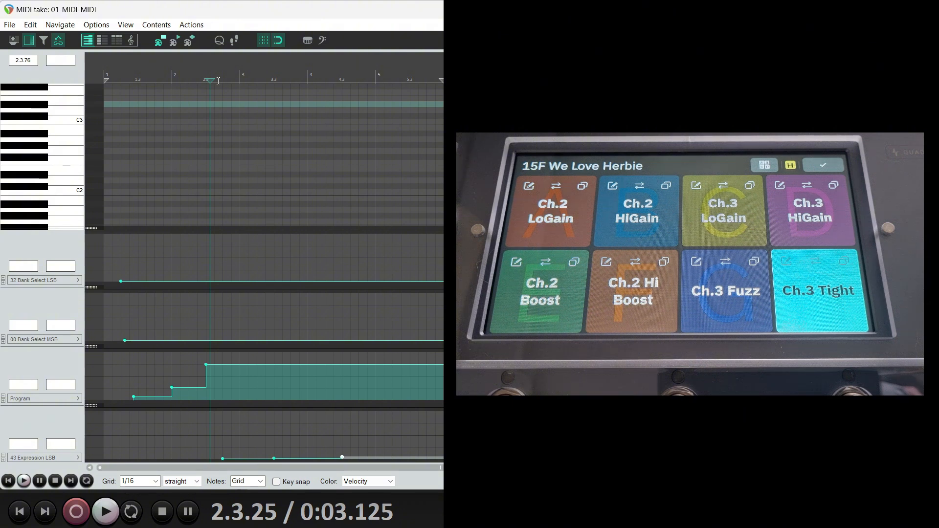
{"action": "key", "text": "space"}
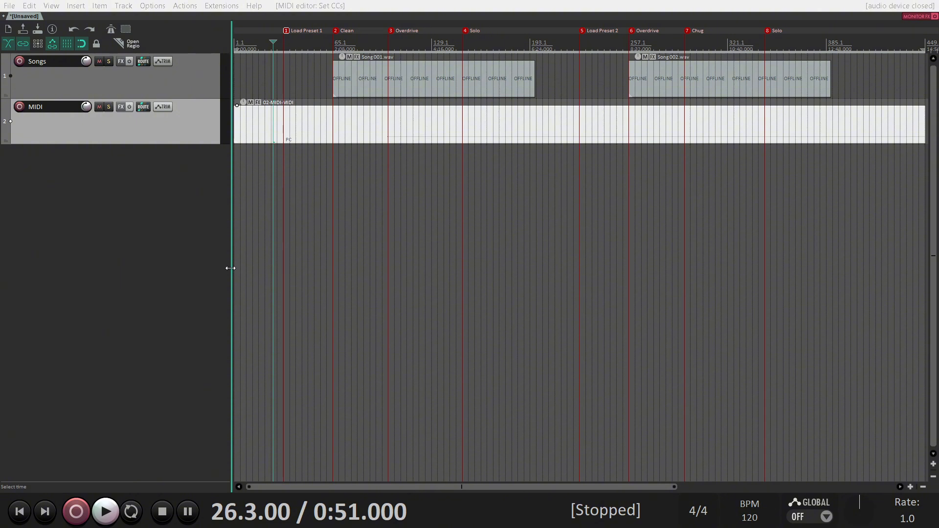
Step: Open the 02-MIDI item on the MIDI track for editing and place the edit cursor at 30.2.50, before the Load Preset 1 marker
{"action": "left_click", "coordinate": [168, 74]}
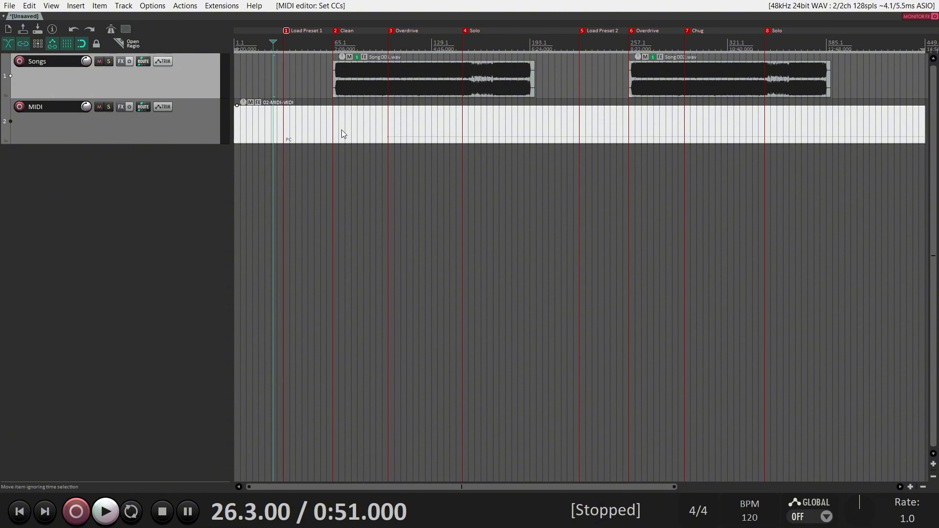
{"action": "left_click", "coordinate": [144, 135]}
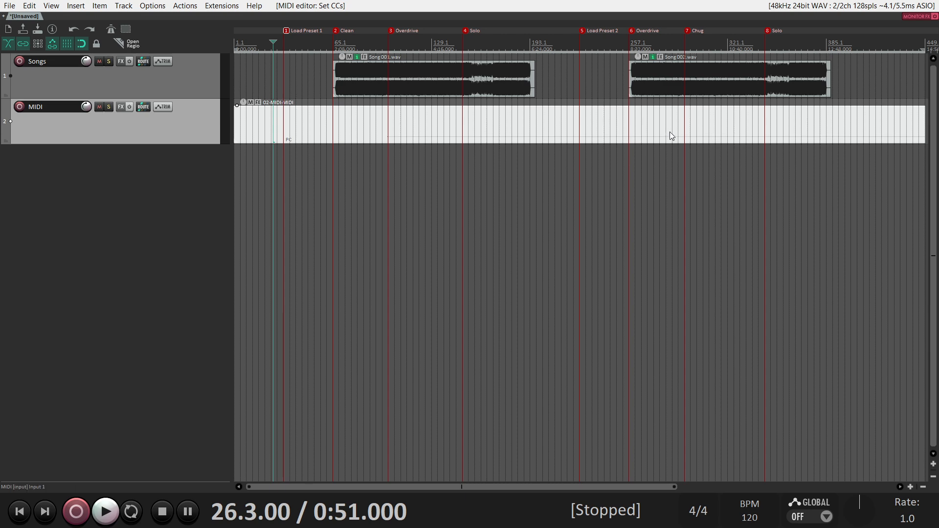
{"action": "left_click", "coordinate": [367, 129]}
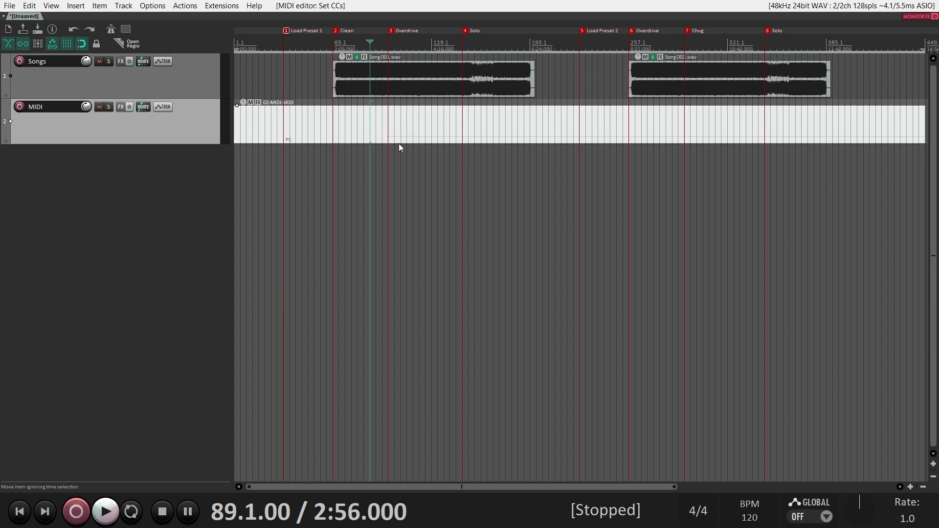
{"action": "double_click", "coordinate": [358, 128]}
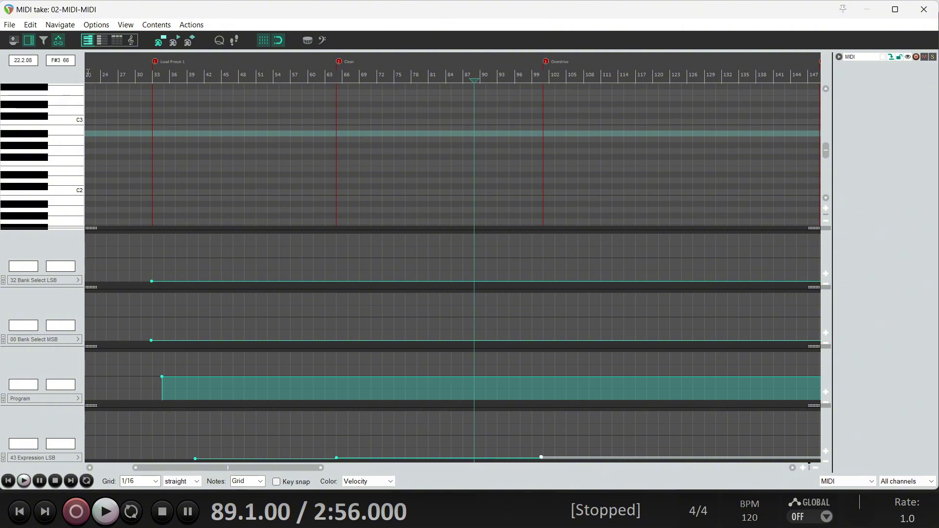
{"action": "left_click", "coordinate": [137, 74]}
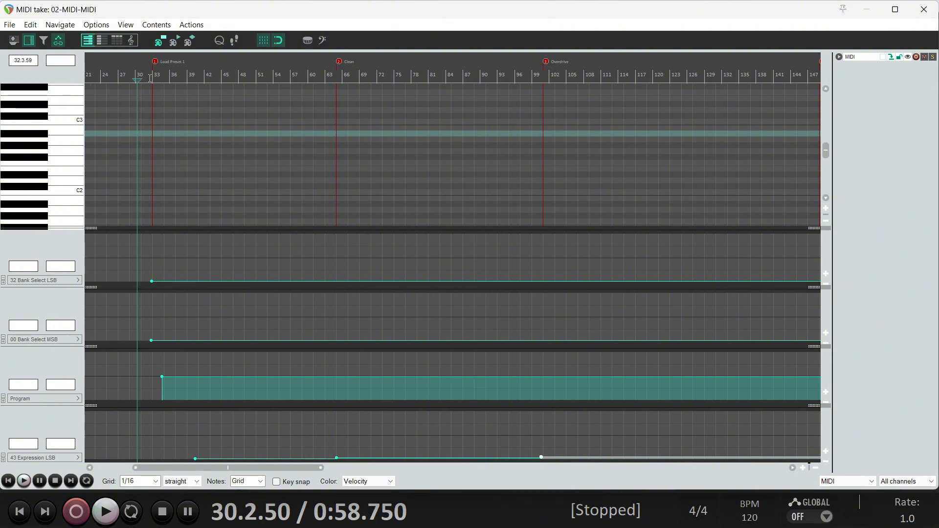